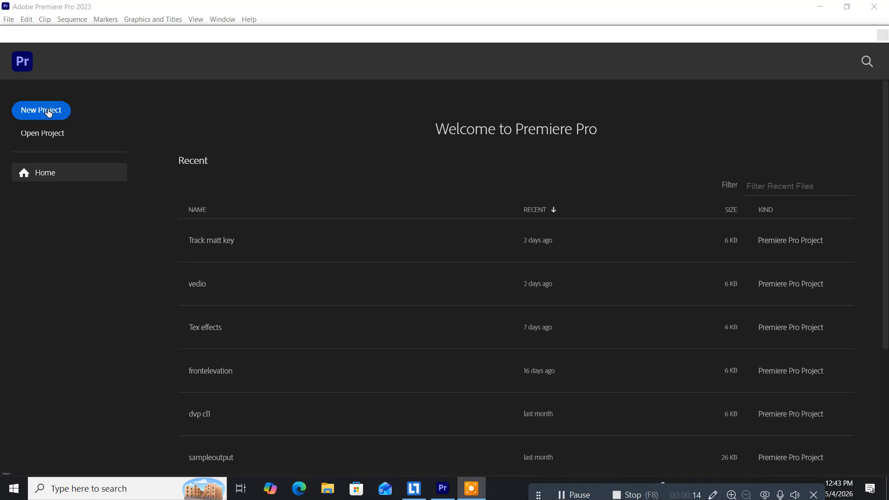
Create a new project named "audio recording" in the D:\PremierPro location
{"action": "left_click", "coordinate": [48, 112]}
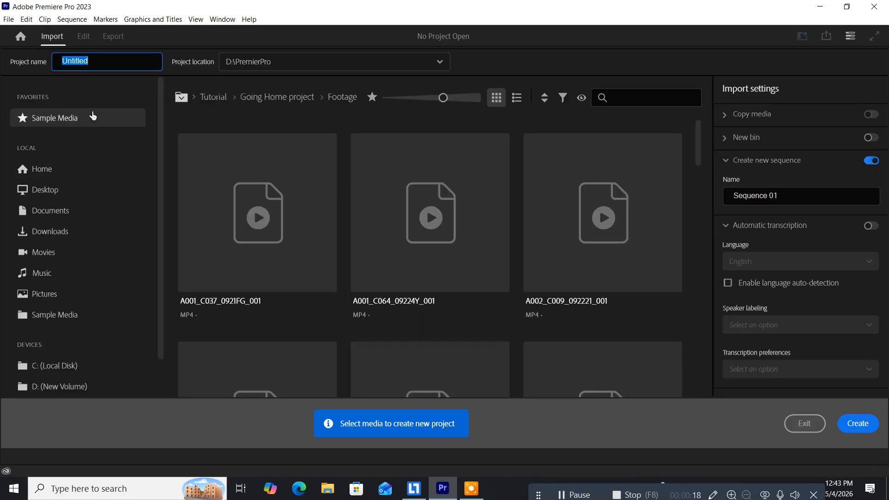
{"action": "type", "text": "aud"}
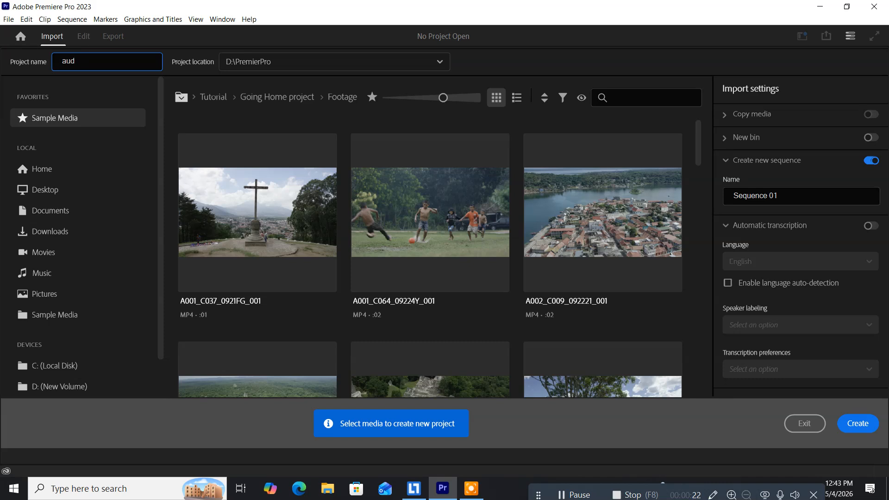
{"action": "type", "text": "io recording"}
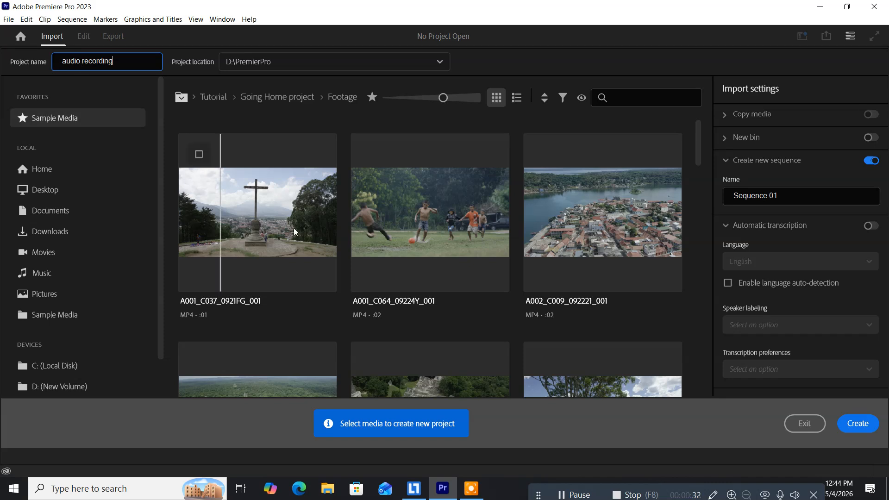
{"action": "left_click", "coordinate": [857, 424]}
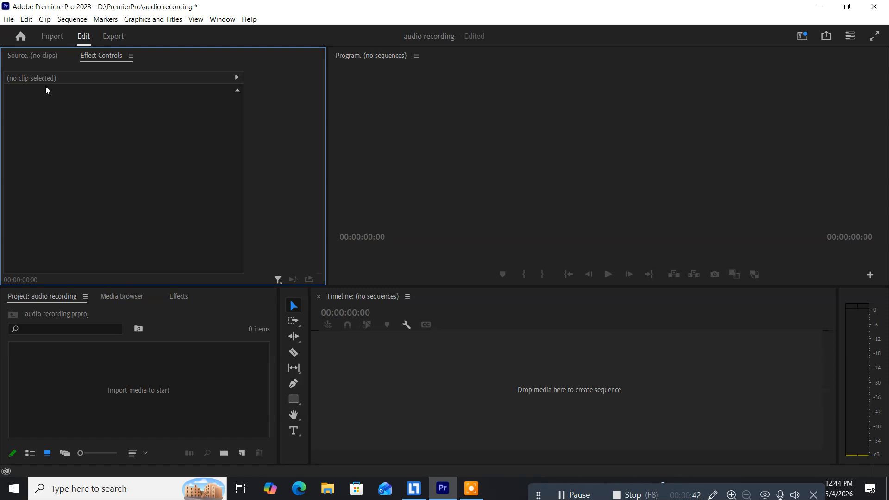
Create a new sequence named Sequence 01 using the HDV 1080p24 preset
{"action": "left_click", "coordinate": [10, 20]}
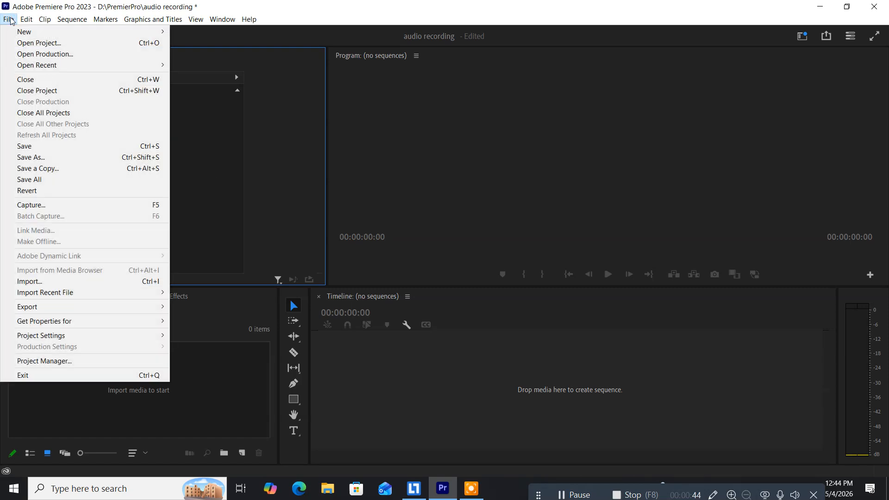
{"action": "mouse_move", "coordinate": [14, 32]}
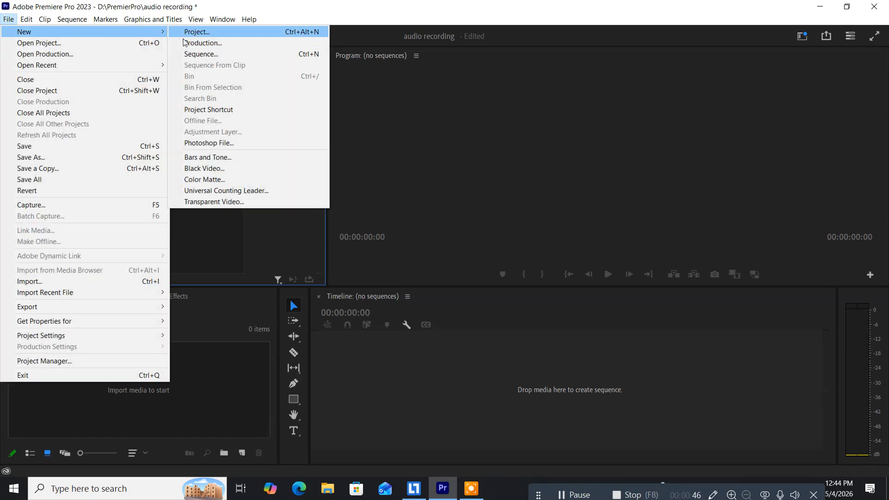
{"action": "left_click", "coordinate": [241, 54]}
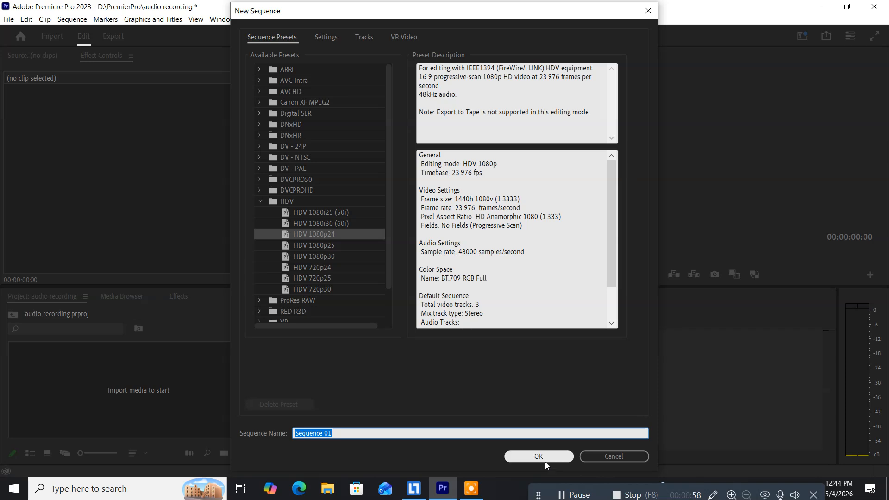
{"action": "left_click", "coordinate": [532, 460]}
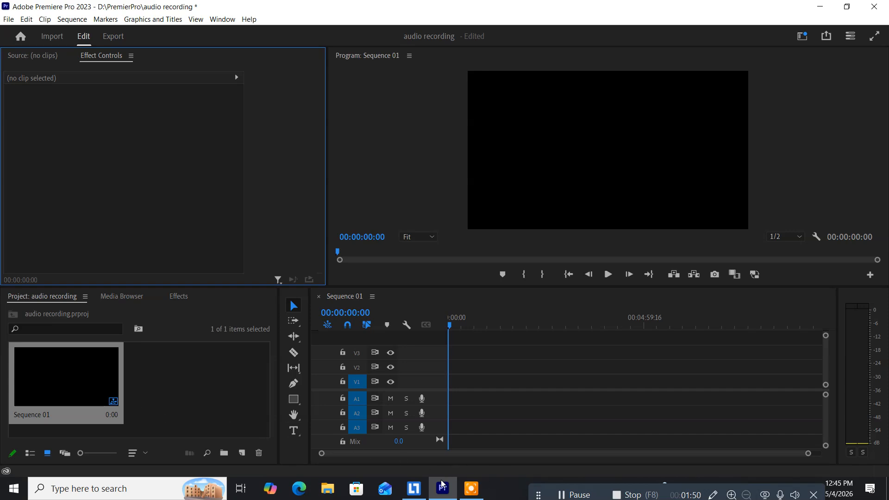
Start importing media into the project and browse to the New Volume (D:) drive
{"action": "mouse_move", "coordinate": [442, 486]}
{"action": "double_click", "coordinate": [175, 391]}
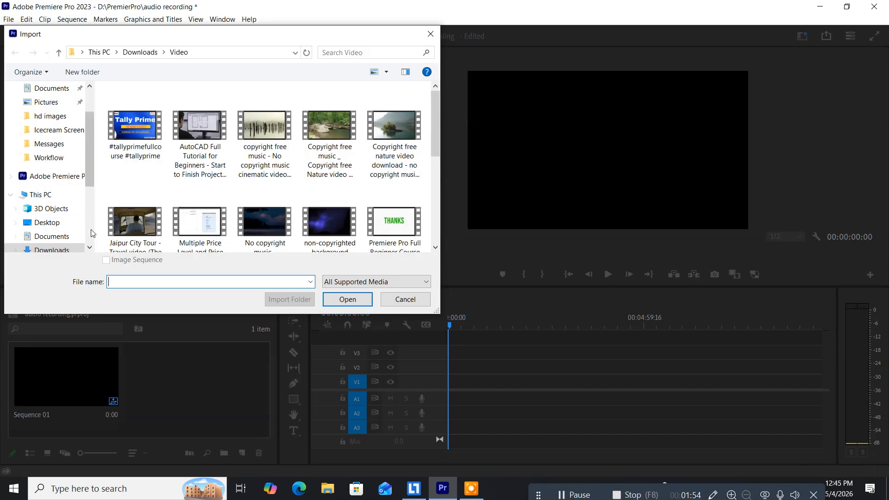
{"action": "scroll", "coordinate": [58, 194], "scroll_direction": "down", "scroll_amount": 2}
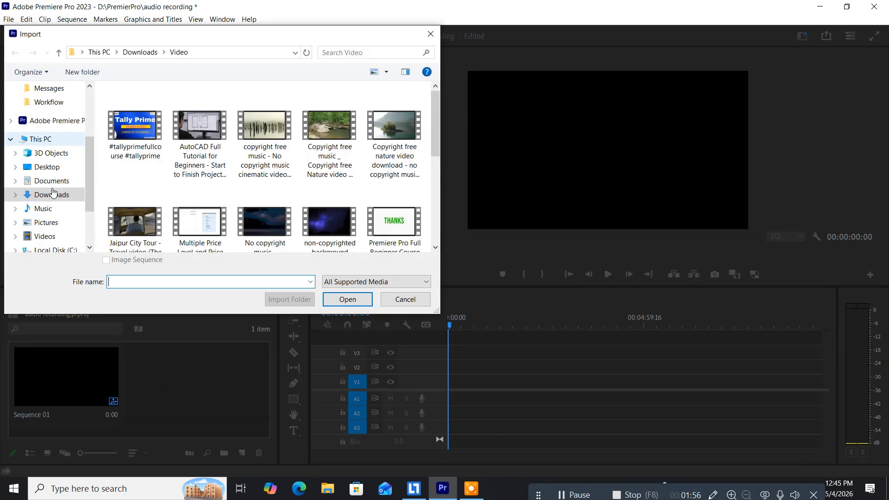
{"action": "scroll", "coordinate": [53, 192], "scroll_direction": "down", "scroll_amount": 2}
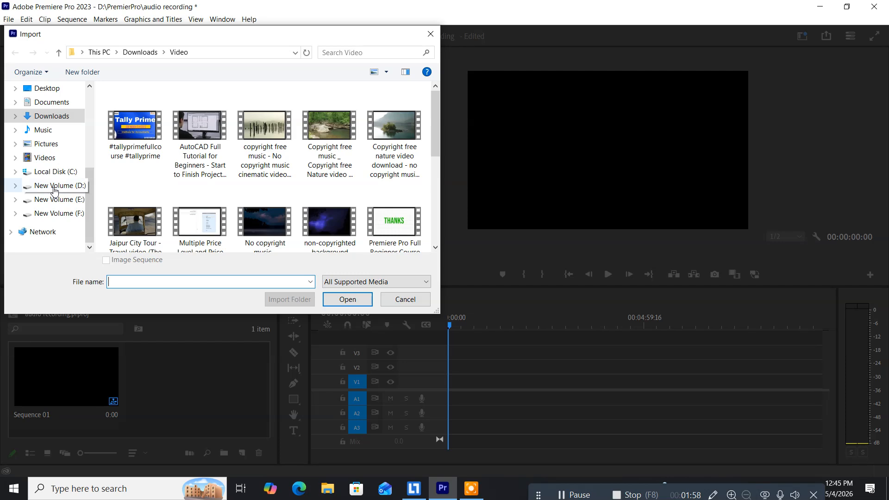
{"action": "left_click", "coordinate": [56, 188]}
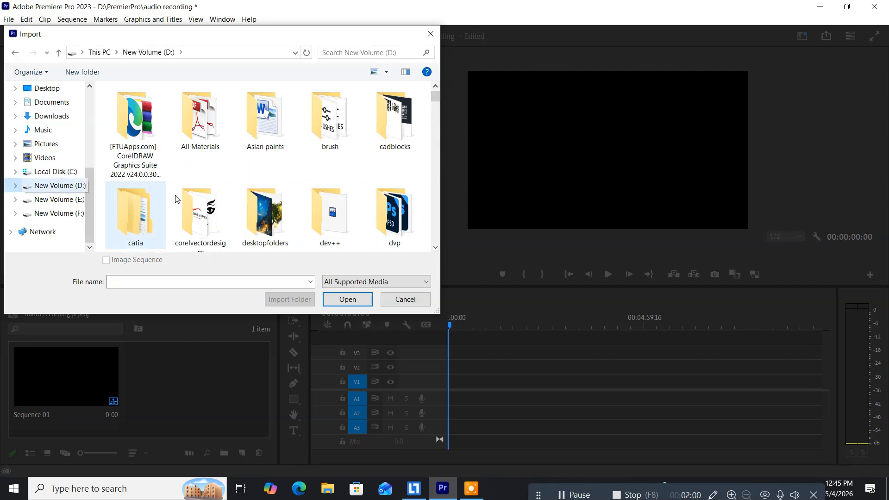
Look through the folders on New Volume (D:) for media, checking inside the ps material folder
{"action": "scroll", "coordinate": [213, 194], "scroll_direction": "down", "scroll_amount": 3}
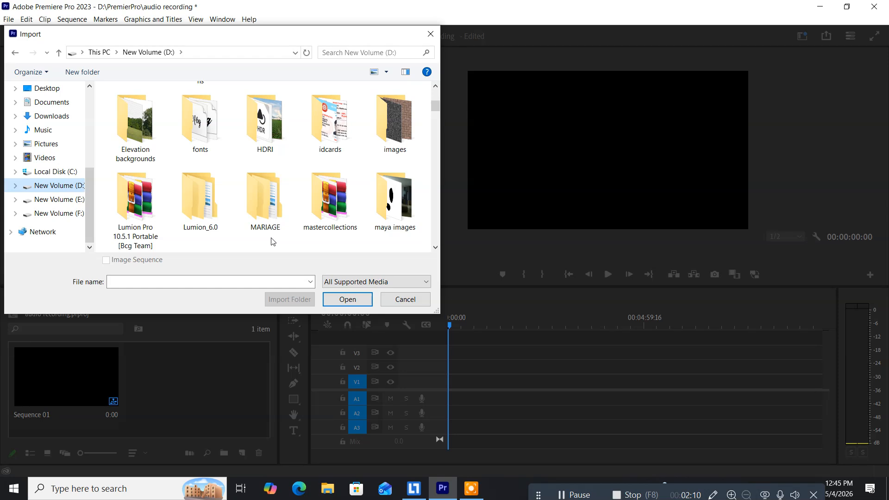
{"action": "scroll", "coordinate": [272, 241], "scroll_direction": "down", "scroll_amount": 2}
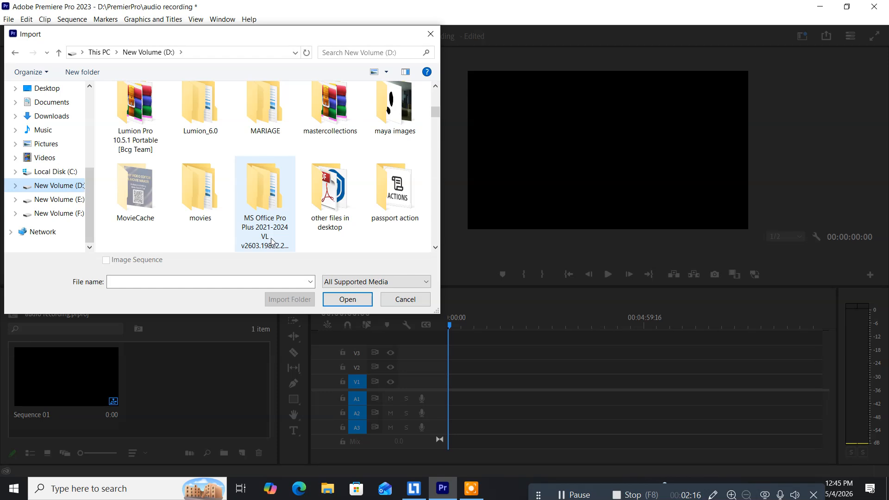
{"action": "scroll", "coordinate": [272, 241], "scroll_direction": "down", "scroll_amount": 2}
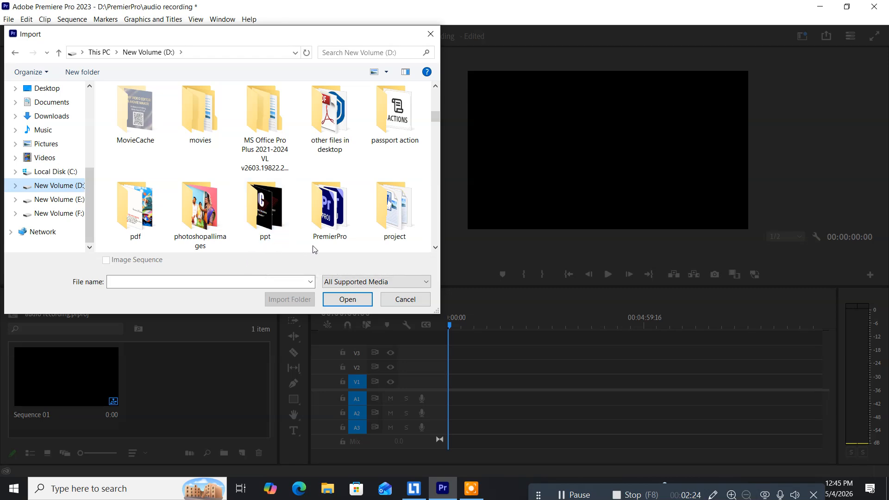
{"action": "scroll", "coordinate": [314, 250], "scroll_direction": "down", "scroll_amount": 2}
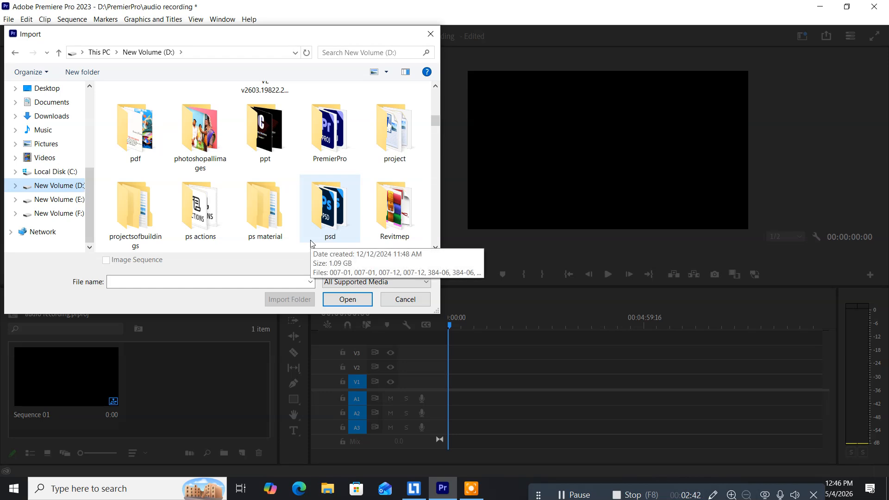
{"action": "scroll", "coordinate": [311, 243], "scroll_direction": "down", "scroll_amount": 1}
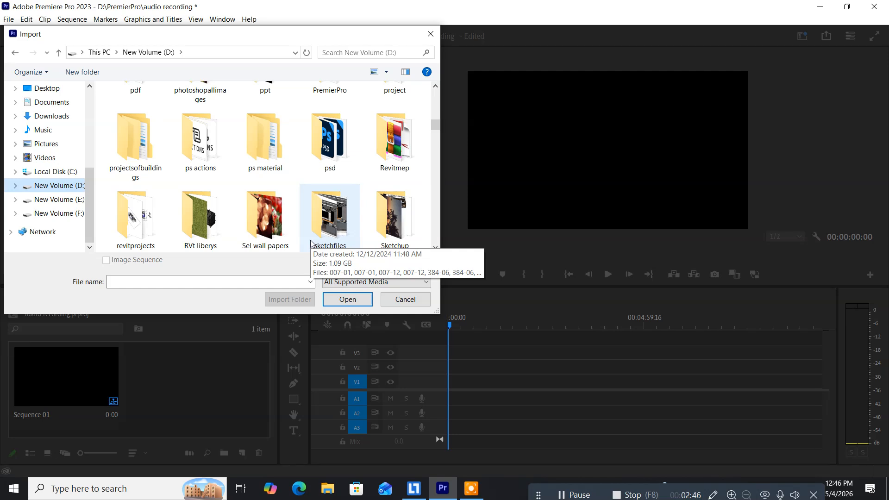
{"action": "scroll", "coordinate": [311, 243], "scroll_direction": "down", "scroll_amount": 1}
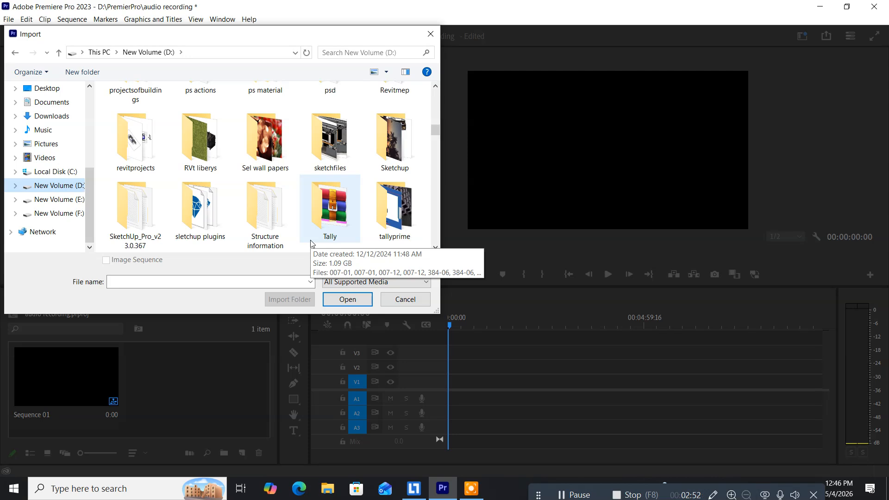
{"action": "scroll", "coordinate": [311, 243], "scroll_direction": "up", "scroll_amount": 3}
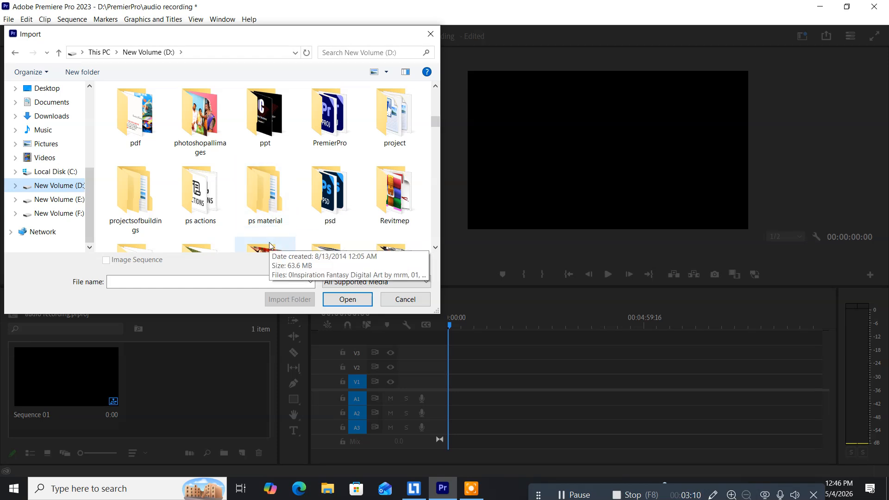
{"action": "double_click", "coordinate": [266, 203]}
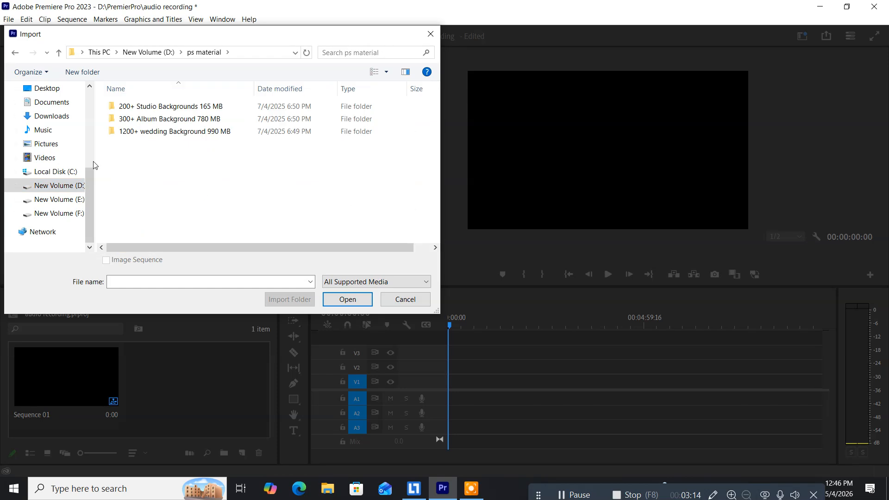
{"action": "left_click", "coordinate": [14, 52]}
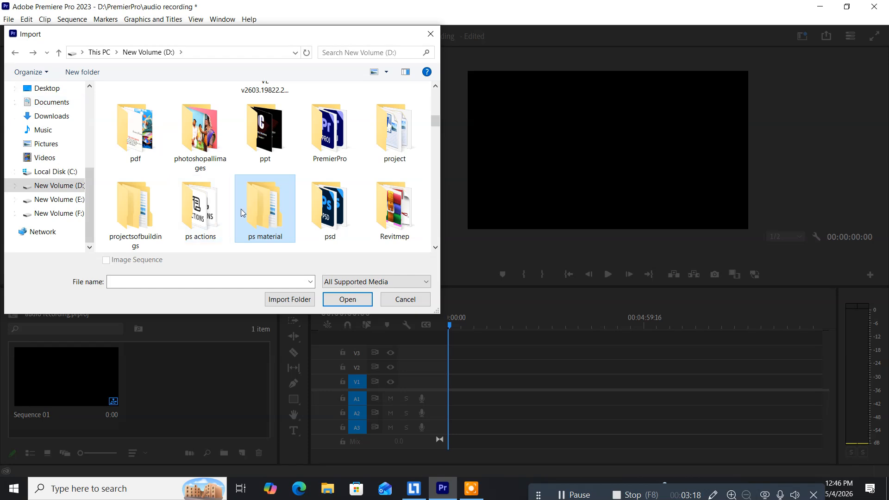
Look through the folders on New Volume (D:) for media and check the contents of the psd folder
{"action": "scroll", "coordinate": [241, 213], "scroll_direction": "down", "scroll_amount": 1}
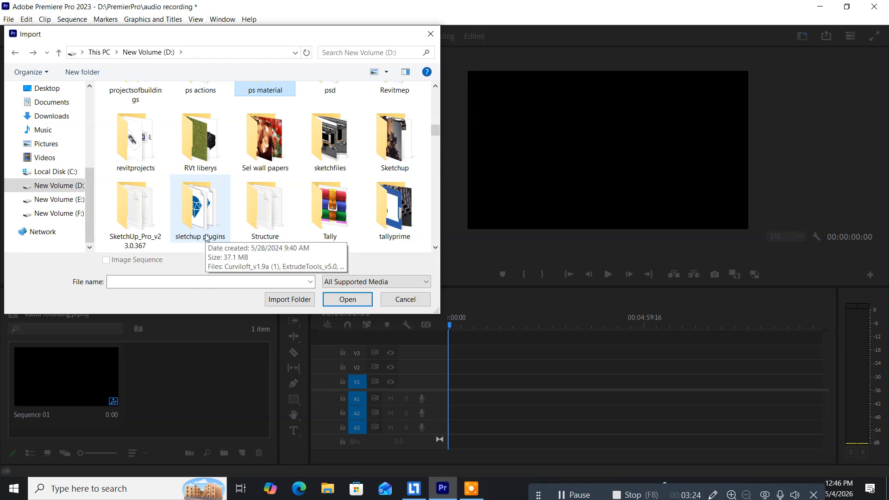
{"action": "scroll", "coordinate": [206, 238], "scroll_direction": "up", "scroll_amount": 1}
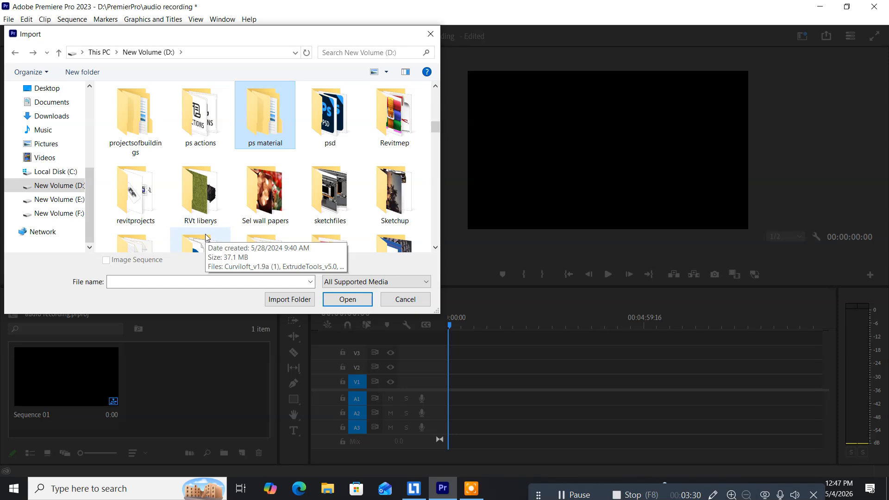
{"action": "scroll", "coordinate": [205, 236], "scroll_direction": "up", "scroll_amount": 1}
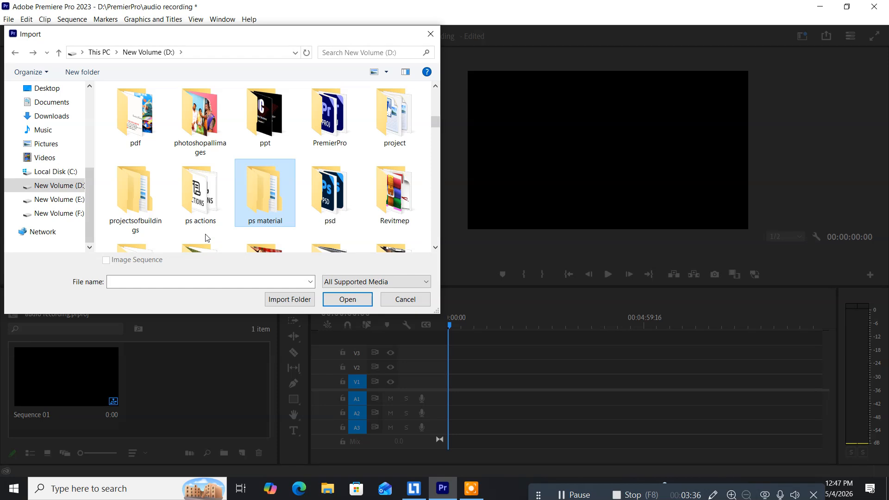
{"action": "scroll", "coordinate": [205, 238], "scroll_direction": "up", "scroll_amount": 1}
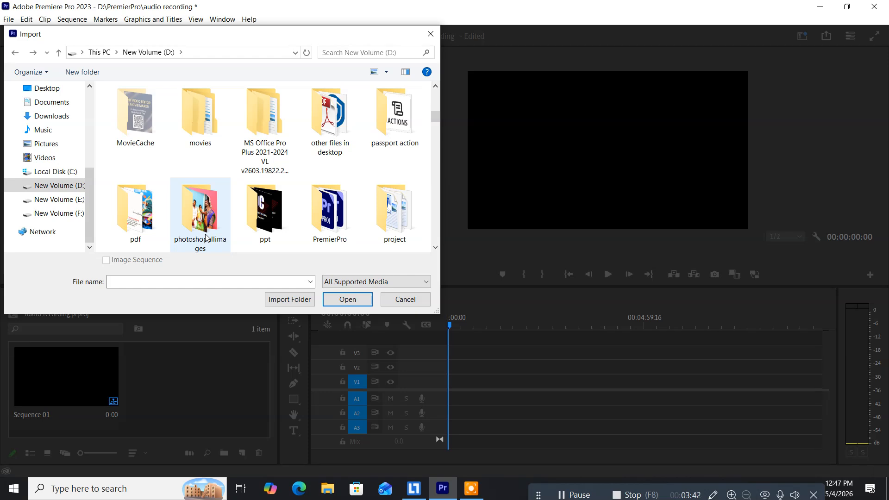
{"action": "scroll", "coordinate": [206, 238], "scroll_direction": "up", "scroll_amount": 1}
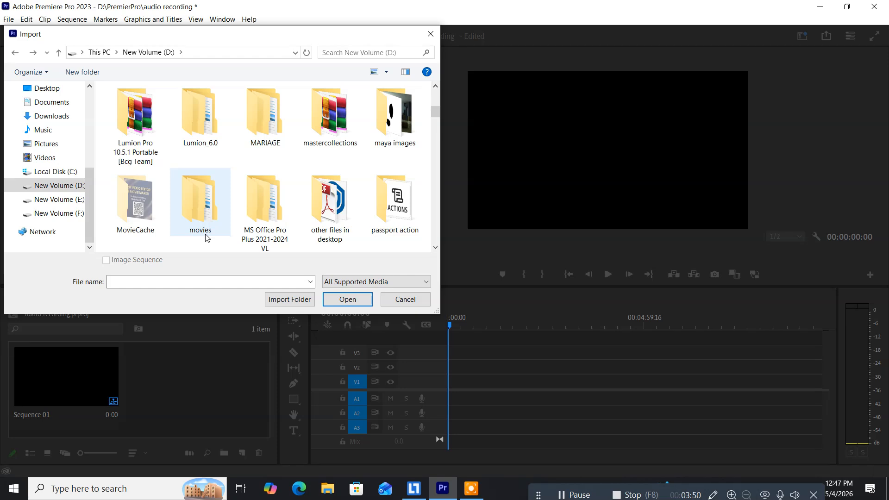
{"action": "scroll", "coordinate": [206, 237], "scroll_direction": "down", "scroll_amount": 3}
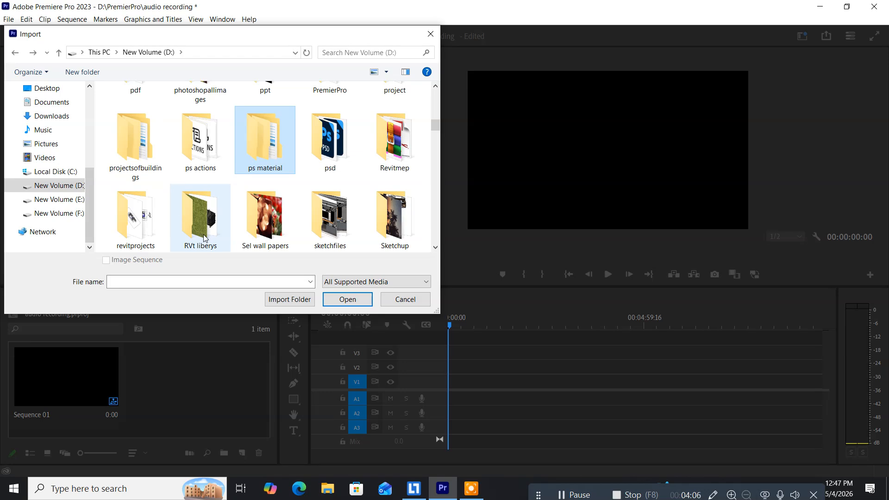
{"action": "scroll", "coordinate": [204, 238], "scroll_direction": "up", "scroll_amount": 1}
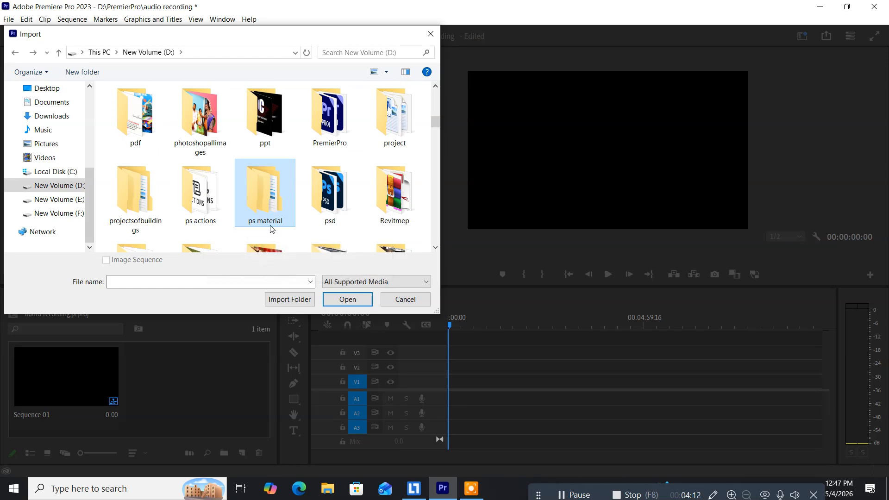
{"action": "double_click", "coordinate": [333, 196]}
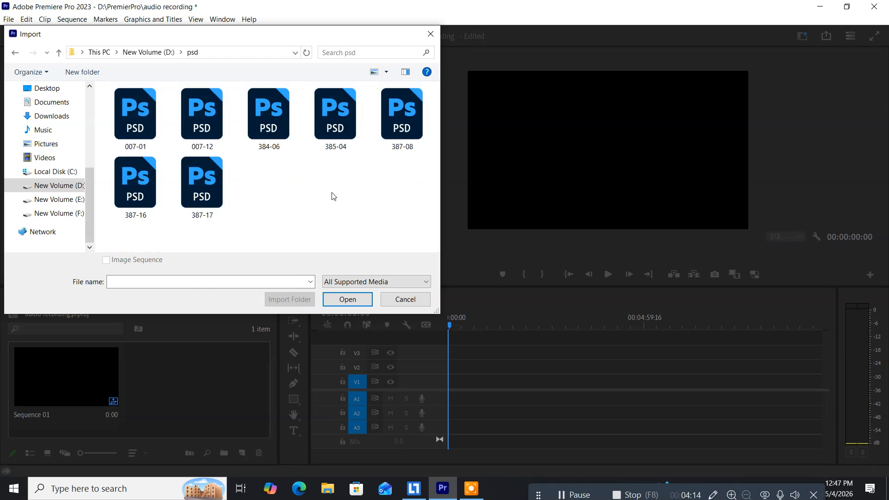
{"action": "left_click", "coordinate": [15, 52]}
Browse New Volume (D:) to the MARIAGE folder and check the photos in its subfolders 4 and -555555
{"action": "scroll", "coordinate": [247, 219], "scroll_direction": "down", "scroll_amount": 3}
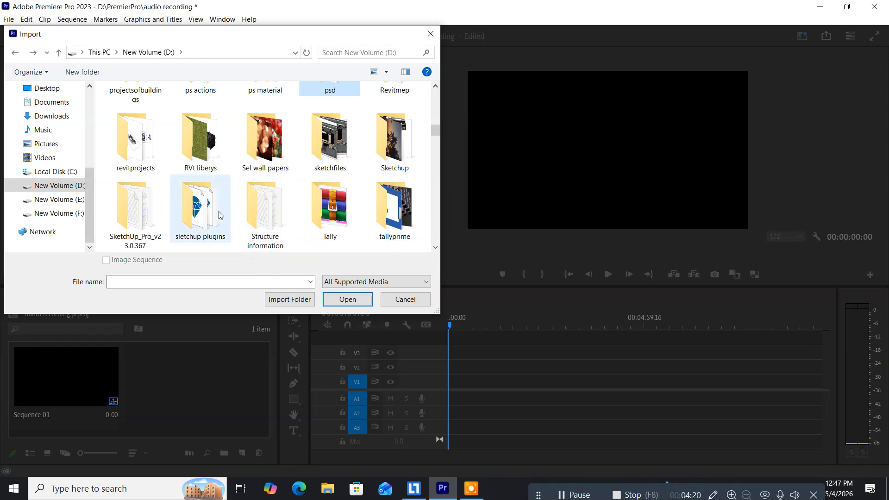
{"action": "scroll", "coordinate": [219, 215], "scroll_direction": "down", "scroll_amount": 1}
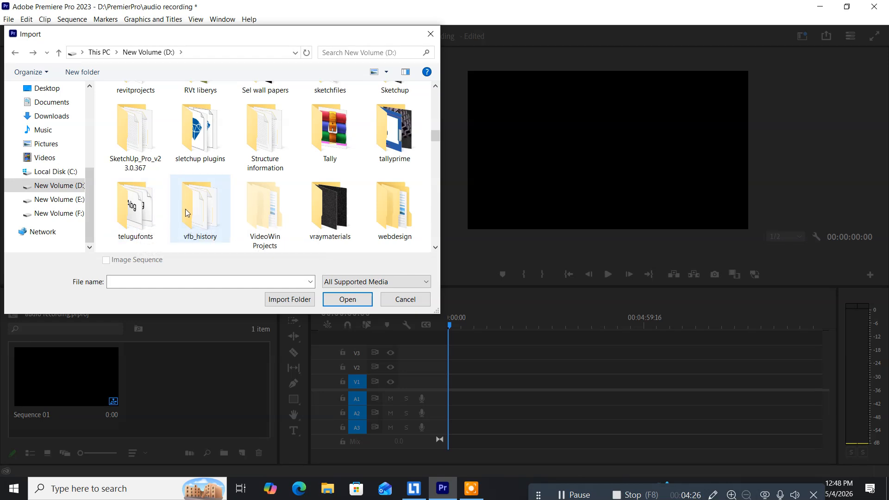
{"action": "scroll", "coordinate": [185, 209], "scroll_direction": "up", "scroll_amount": 1}
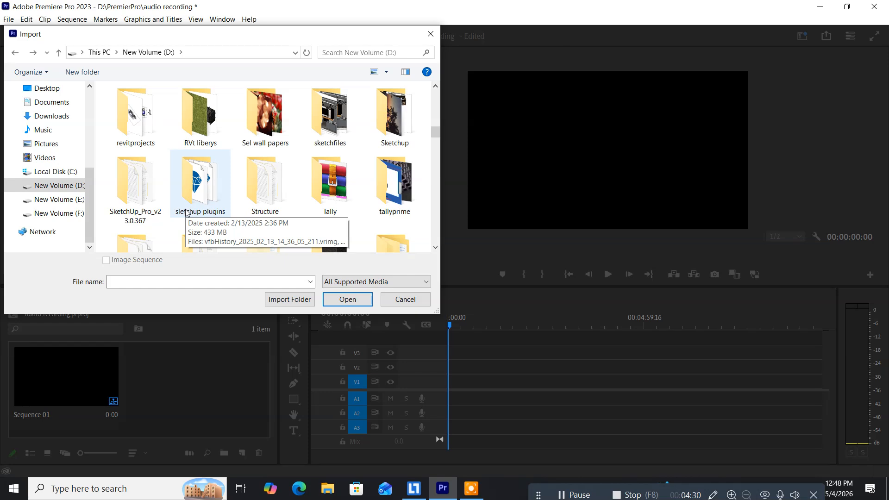
{"action": "scroll", "coordinate": [187, 212], "scroll_direction": "up", "scroll_amount": 2}
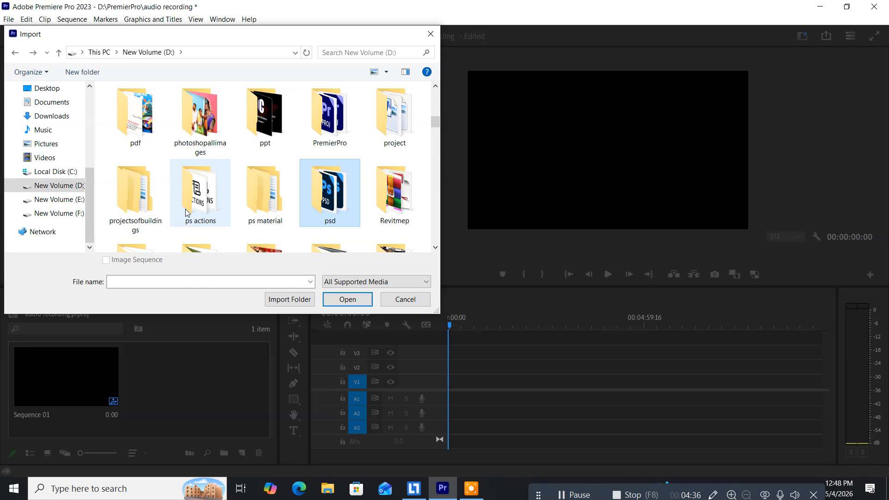
{"action": "scroll", "coordinate": [186, 211], "scroll_direction": "up", "scroll_amount": 1}
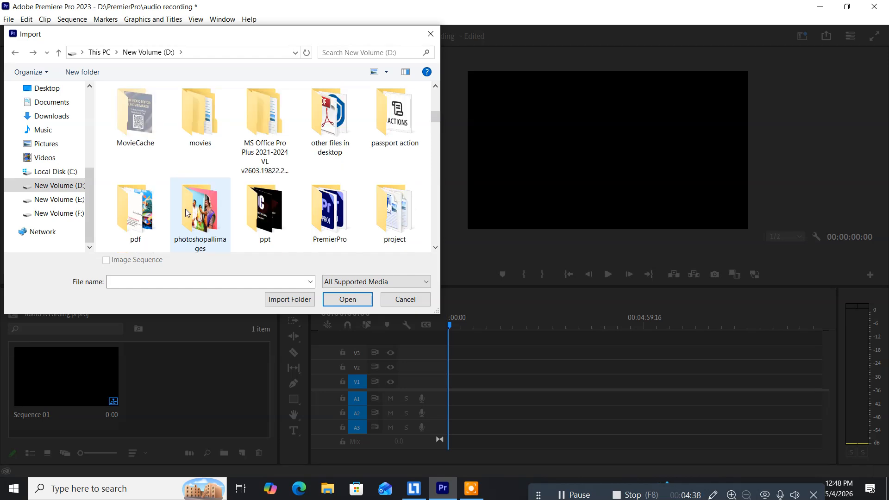
{"action": "scroll", "coordinate": [186, 212], "scroll_direction": "up", "scroll_amount": 1}
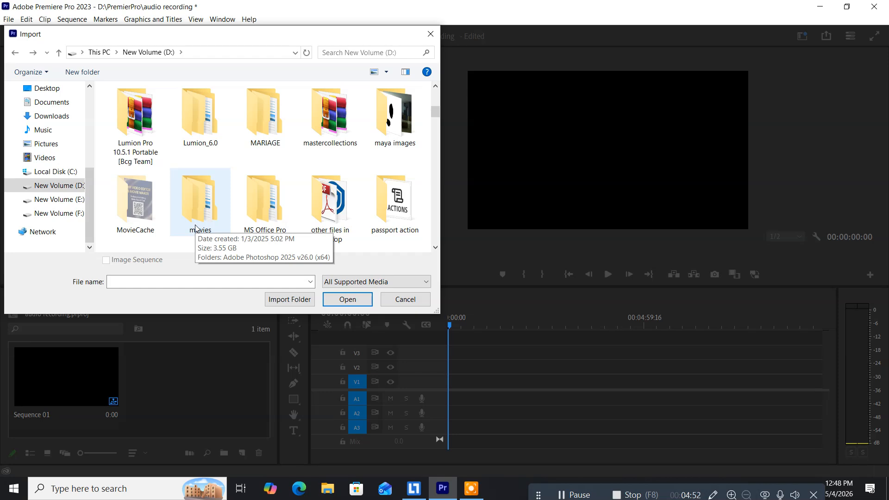
{"action": "double_click", "coordinate": [251, 124]}
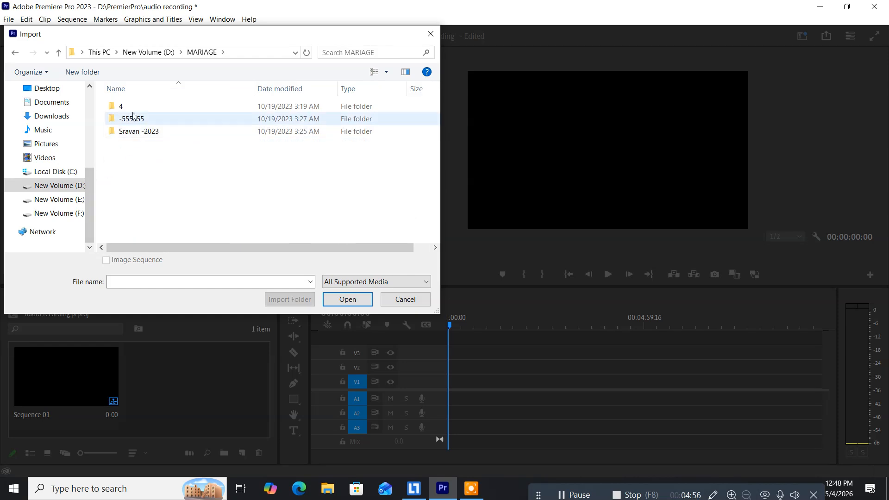
{"action": "double_click", "coordinate": [118, 110]}
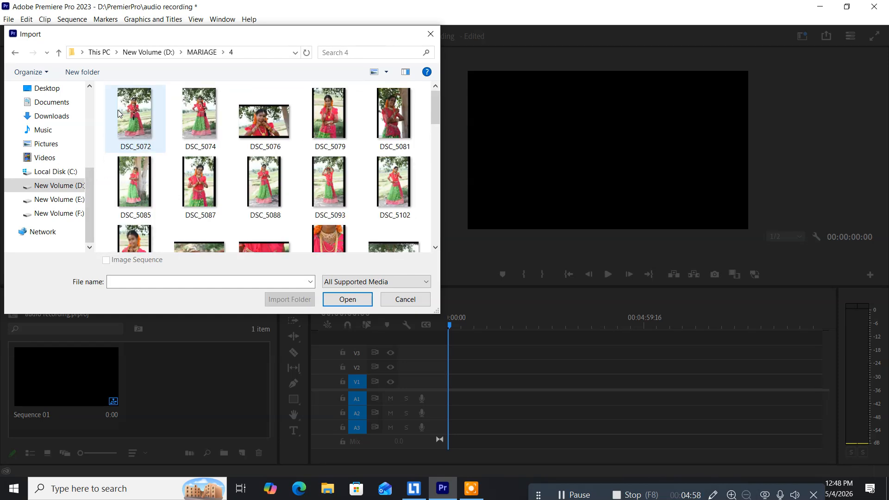
{"action": "left_click", "coordinate": [12, 52]}
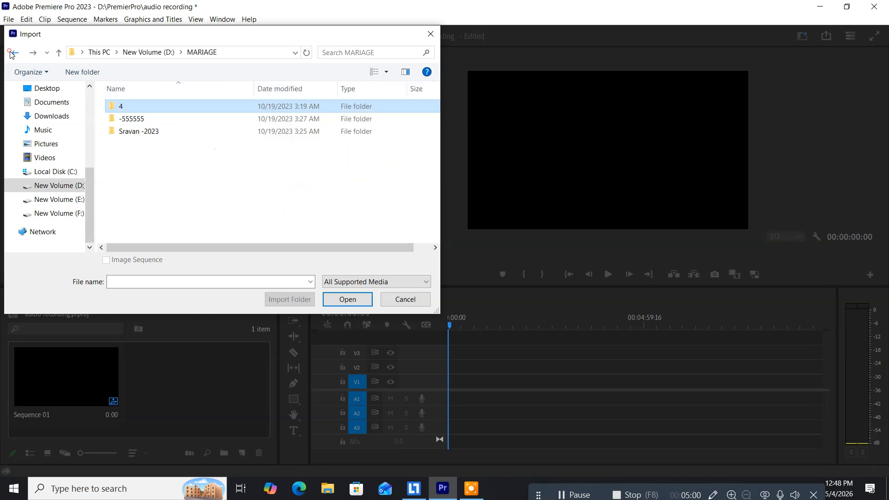
{"action": "double_click", "coordinate": [125, 119]}
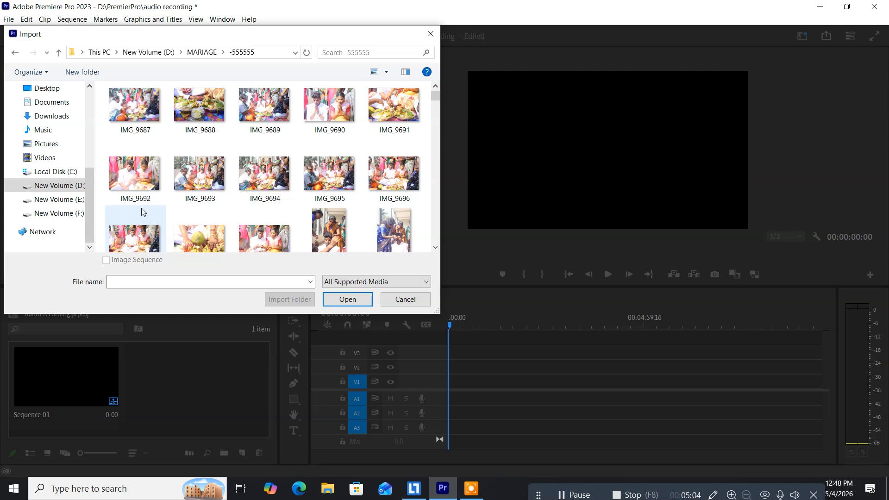
{"action": "left_click", "coordinate": [14, 52]}
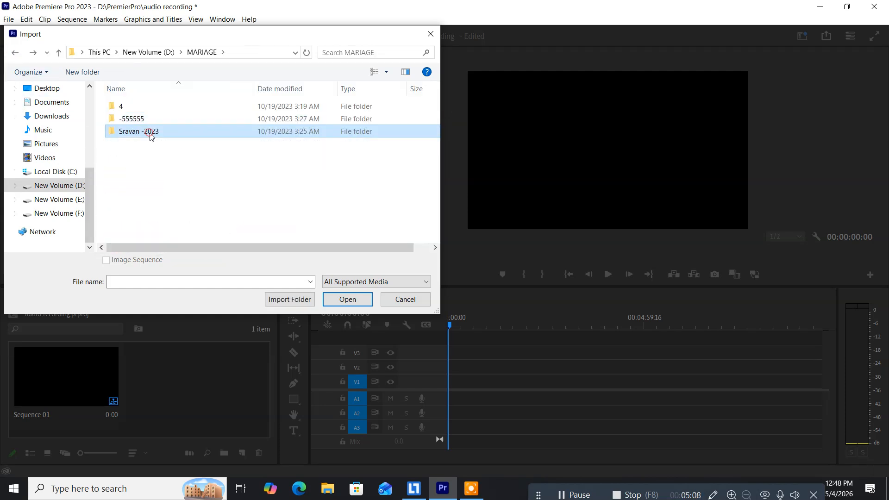
Examine the photos in the 2023 subfolder of MARIAGE for one suitable to import
{"action": "double_click", "coordinate": [150, 132]}
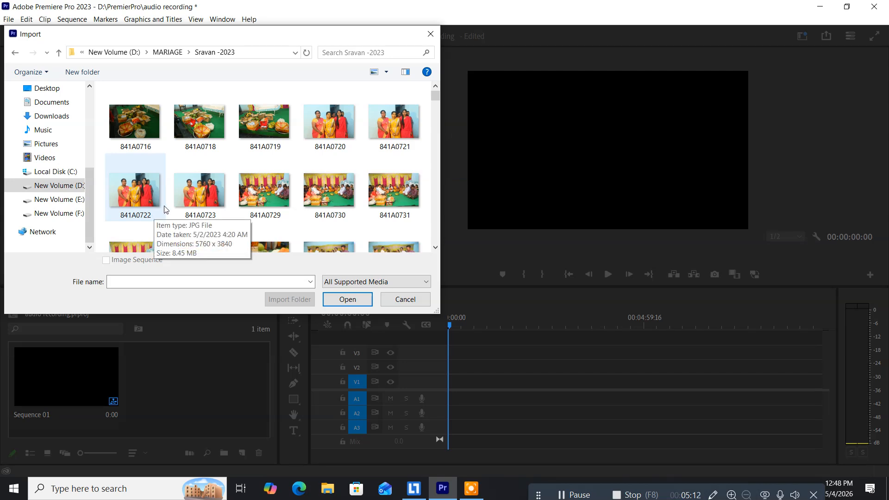
{"action": "scroll", "coordinate": [165, 209], "scroll_direction": "down", "scroll_amount": 5}
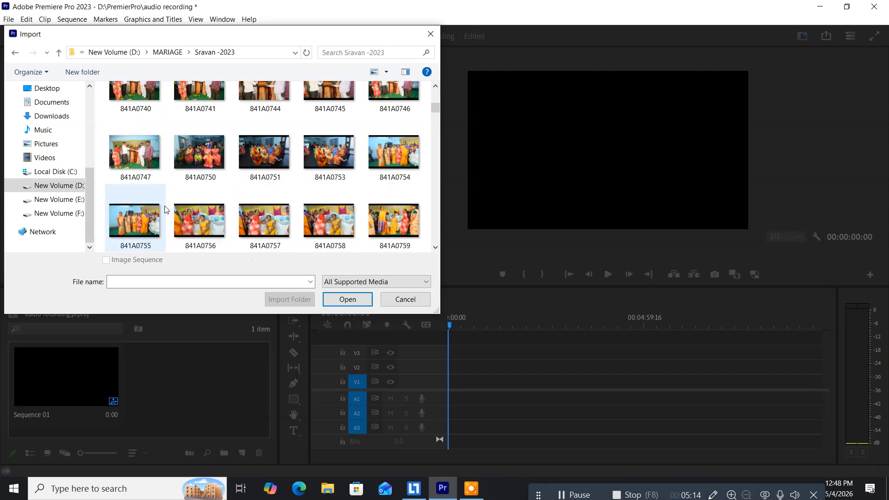
{"action": "scroll", "coordinate": [165, 209], "scroll_direction": "down", "scroll_amount": 6}
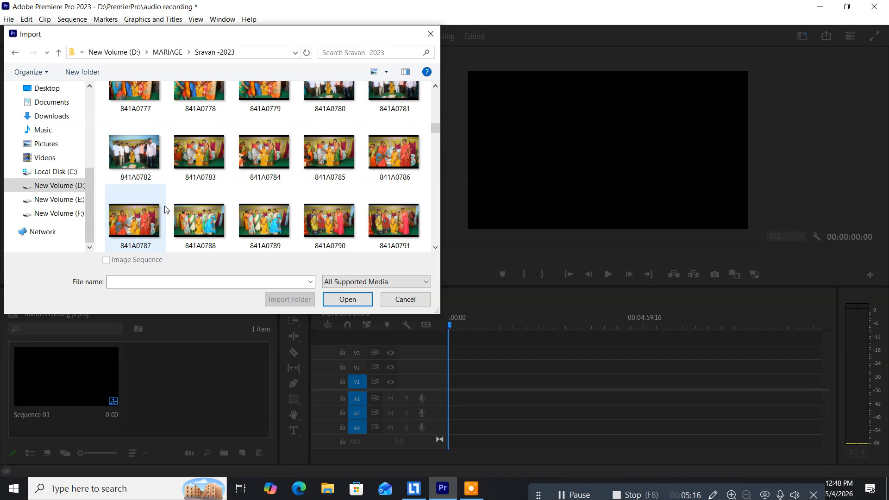
{"action": "scroll", "coordinate": [165, 209], "scroll_direction": "down", "scroll_amount": 5}
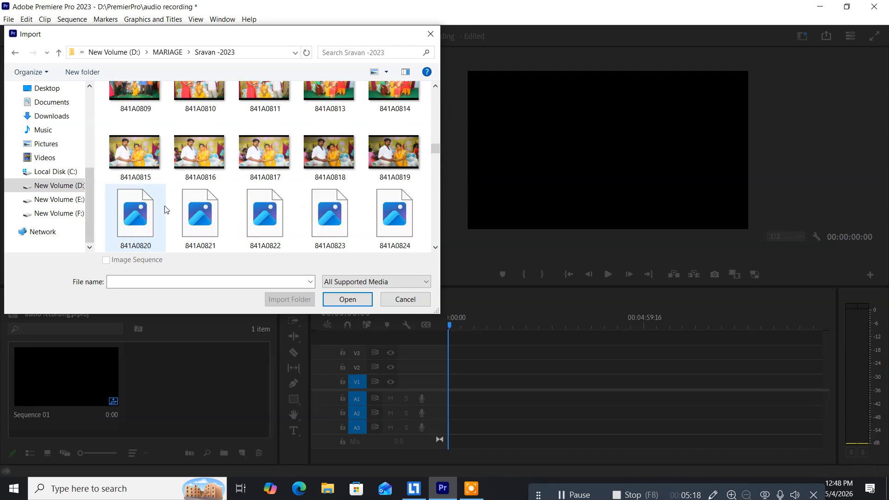
{"action": "scroll", "coordinate": [166, 209], "scroll_direction": "down", "scroll_amount": 5}
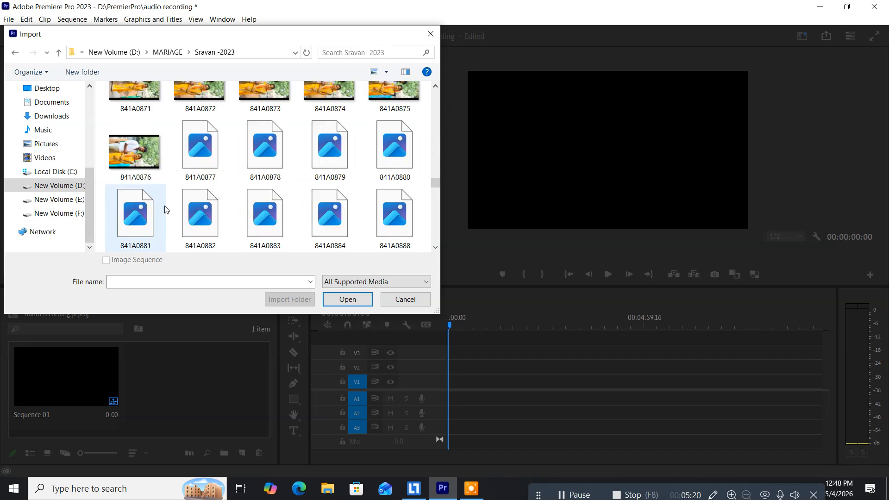
{"action": "scroll", "coordinate": [166, 209], "scroll_direction": "down", "scroll_amount": 3}
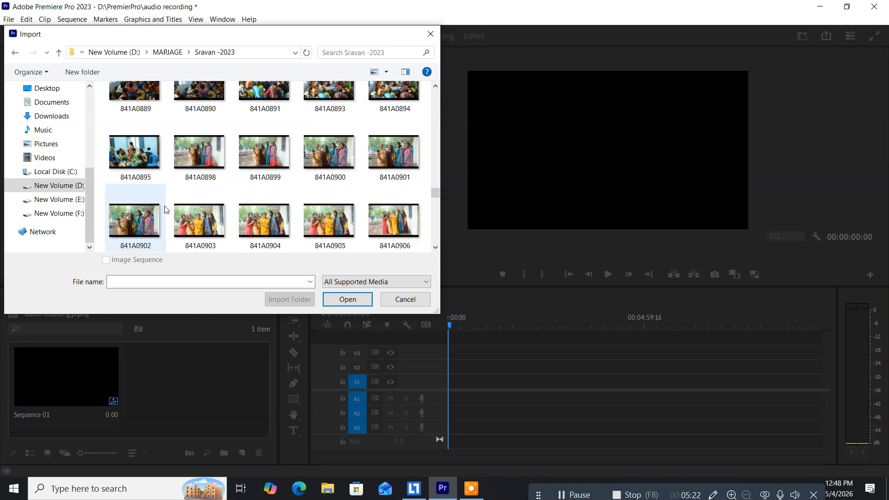
{"action": "scroll", "coordinate": [165, 209], "scroll_direction": "up", "scroll_amount": 5}
{"action": "scroll", "coordinate": [165, 209], "scroll_direction": "up", "scroll_amount": 10}
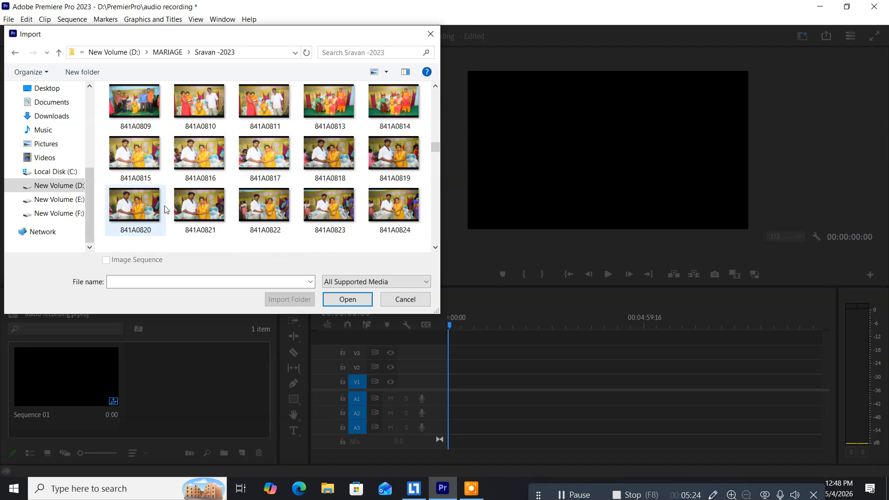
{"action": "scroll", "coordinate": [166, 210], "scroll_direction": "up", "scroll_amount": 4}
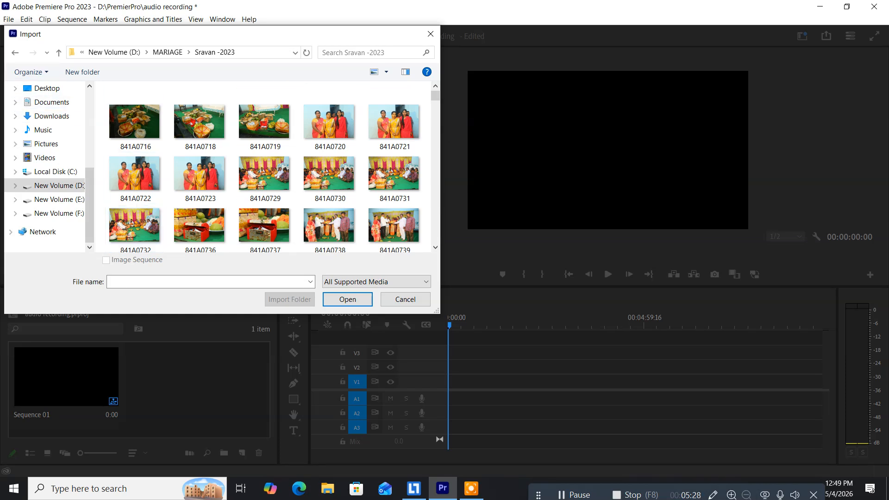
Import the photo 841A0716 from the 2023 subfolder of MARIAGE into the project
{"action": "left_click", "coordinate": [15, 53]}
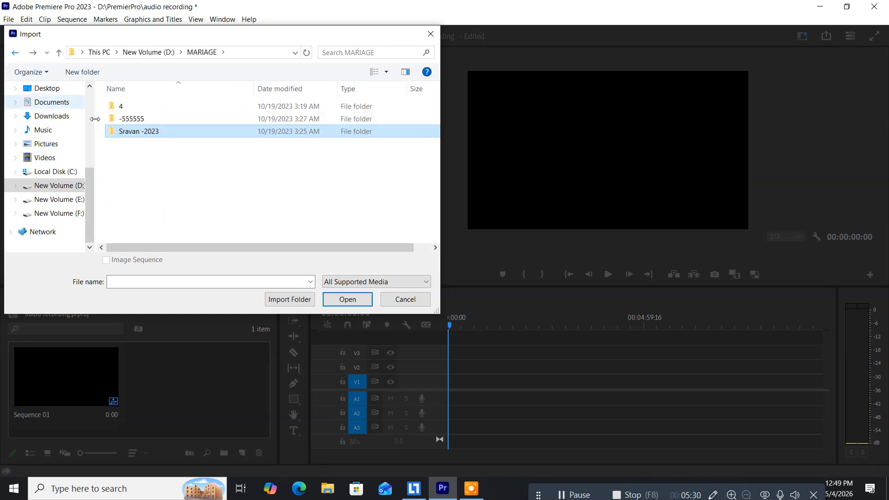
{"action": "left_click", "coordinate": [138, 138]}
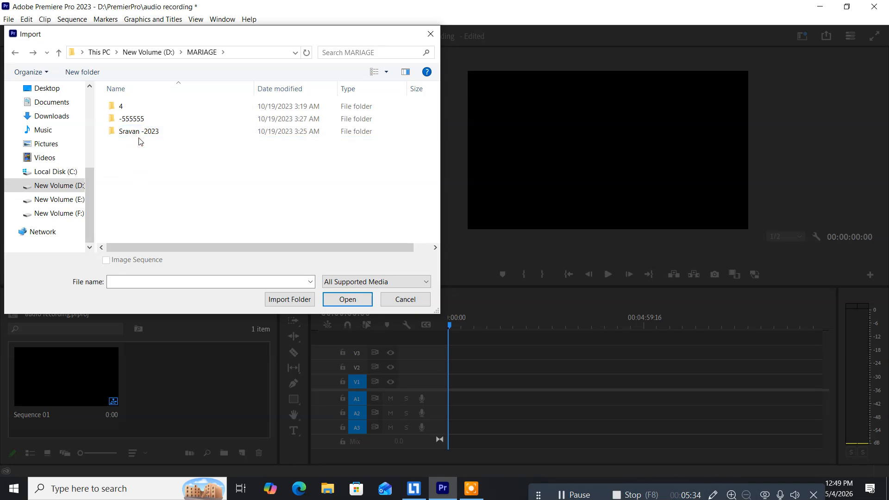
{"action": "double_click", "coordinate": [141, 135]}
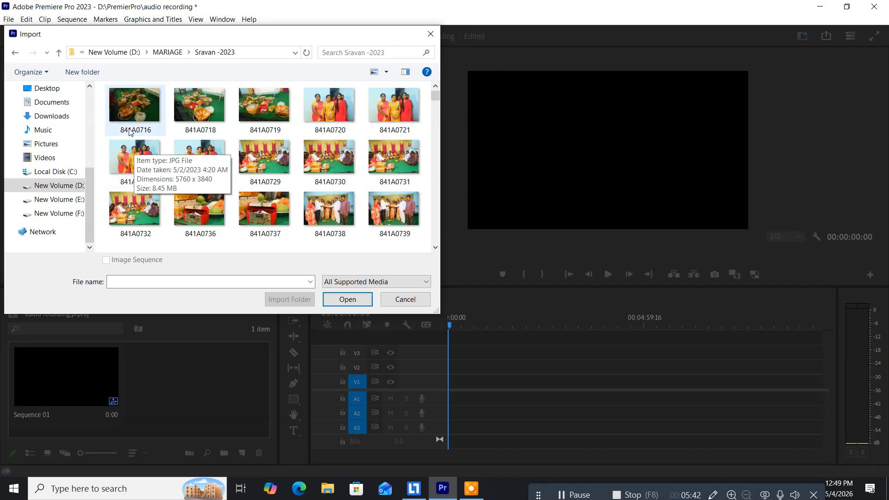
{"action": "left_click", "coordinate": [131, 109]}
{"action": "left_click", "coordinate": [336, 300]}
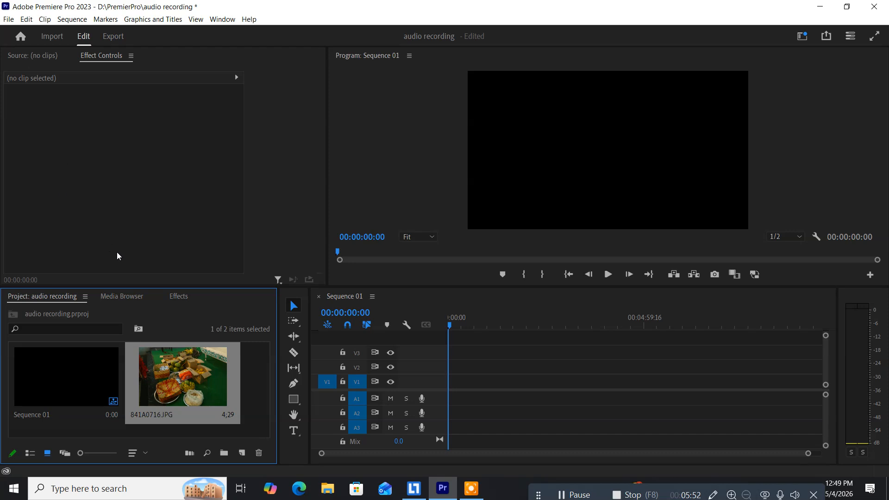
Import the track matte key video from the Icecream Screen Recorder folder in Videos and place it at the start of Sequence 01 on V1
{"action": "double_click", "coordinate": [118, 433]}
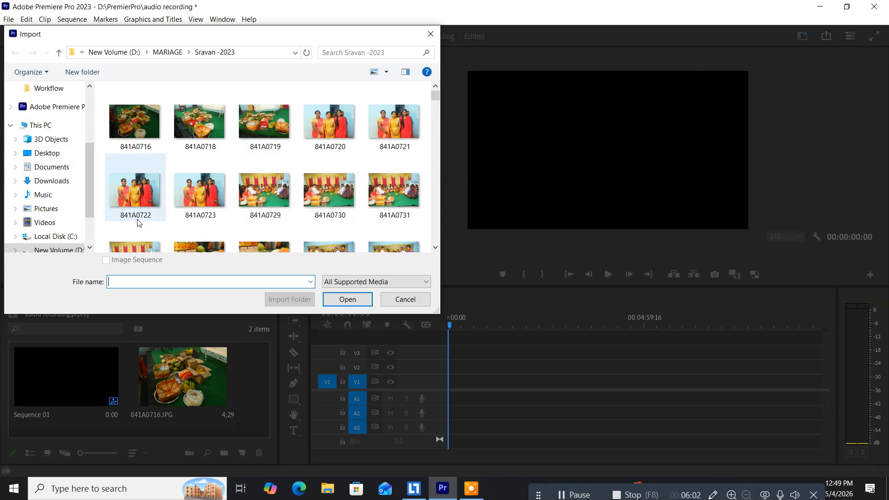
{"action": "scroll", "coordinate": [33, 146], "scroll_direction": "up", "scroll_amount": 3}
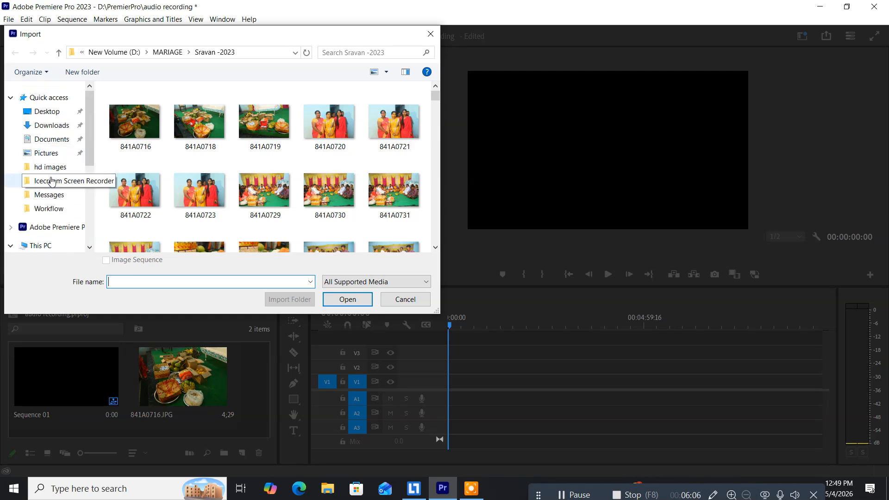
{"action": "scroll", "coordinate": [51, 181], "scroll_direction": "down", "scroll_amount": 5}
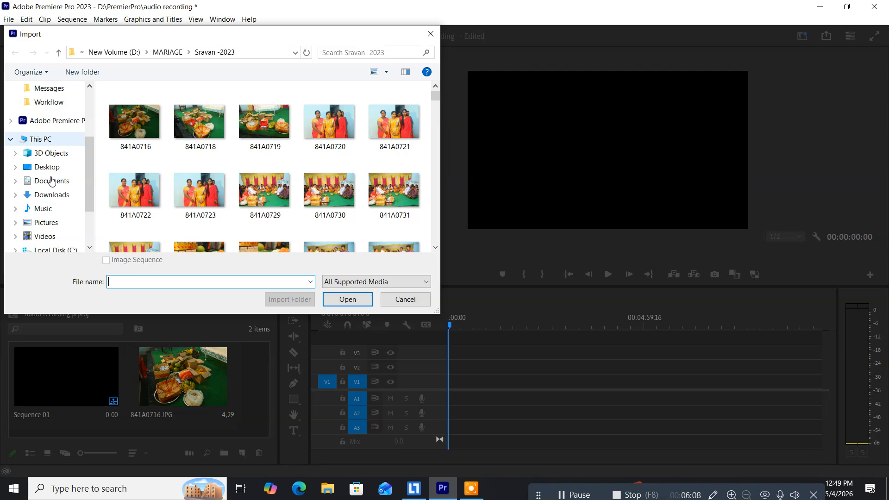
{"action": "left_click", "coordinate": [33, 158]}
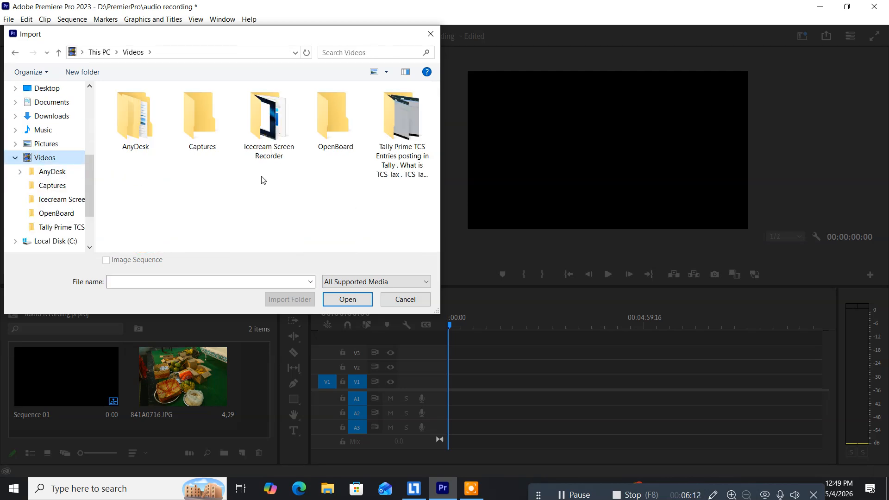
{"action": "double_click", "coordinate": [273, 141]}
{"action": "left_click", "coordinate": [272, 141]}
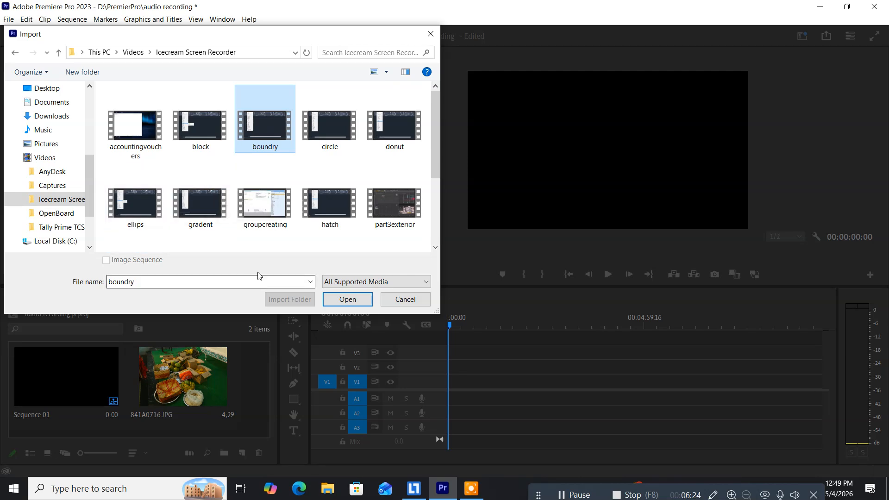
{"action": "scroll", "coordinate": [257, 255], "scroll_direction": "down", "scroll_amount": 3}
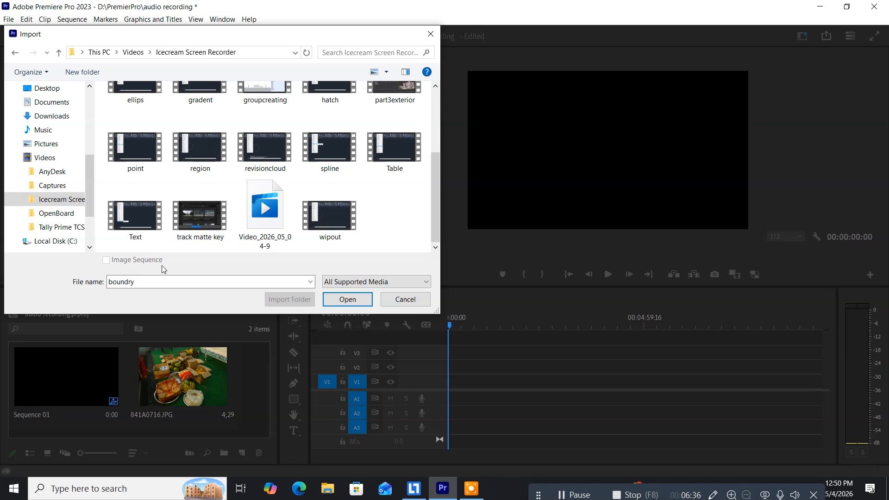
{"action": "left_click", "coordinate": [184, 218]}
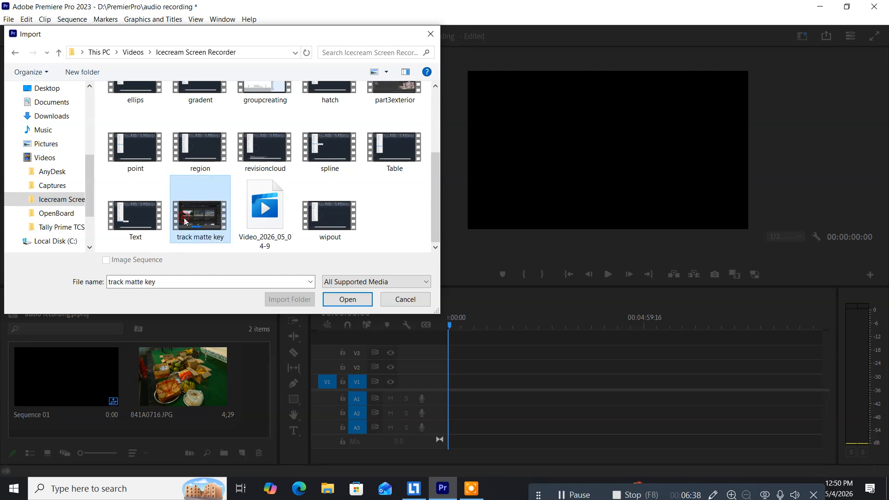
{"action": "left_click", "coordinate": [344, 299]}
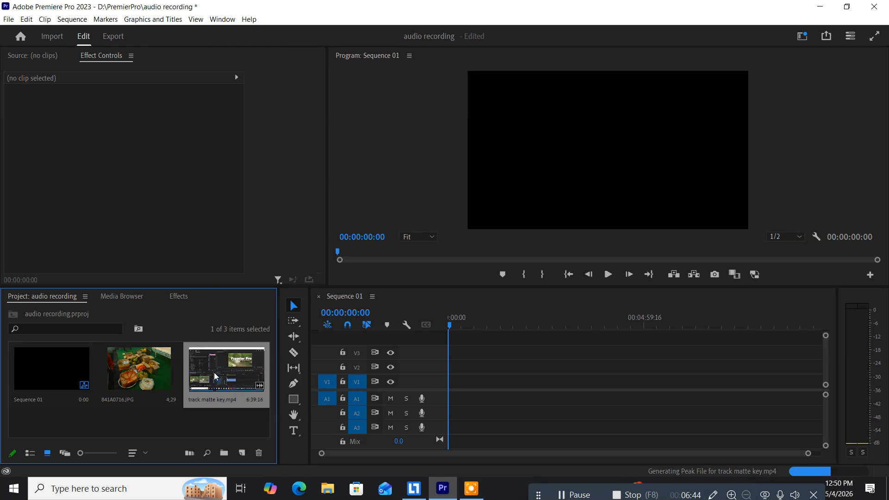
{"action": "left_click_drag", "start_coordinate": [244, 368], "coordinate": [453, 392]}
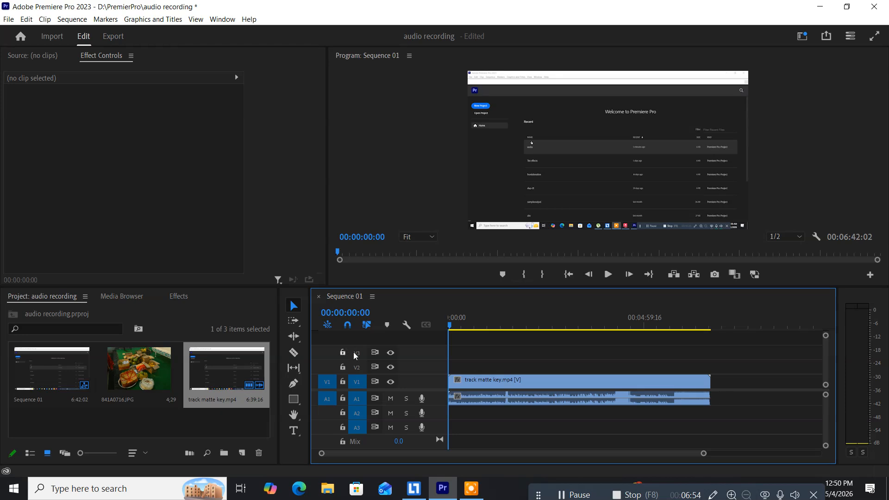
Unlink the audio from the track matte key.mp4 clip in the timeline and delete that audio from track A1
{"action": "left_click", "coordinate": [479, 377]}
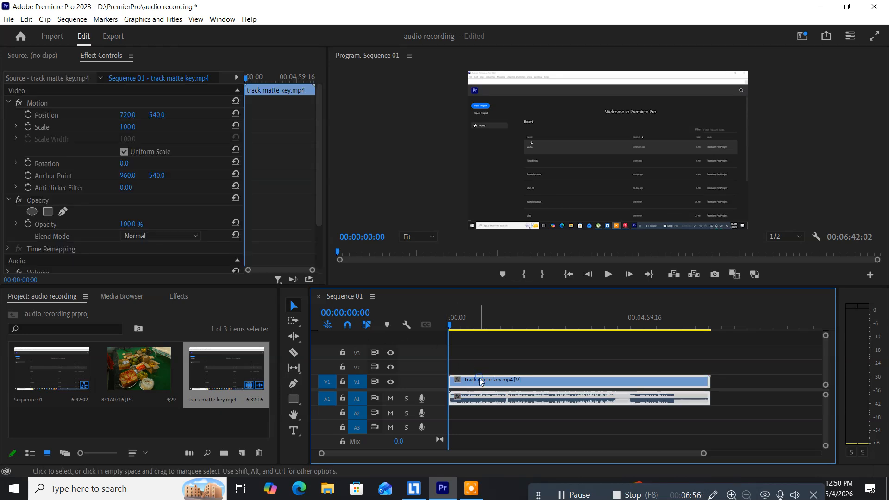
{"action": "right_click", "coordinate": [479, 377]}
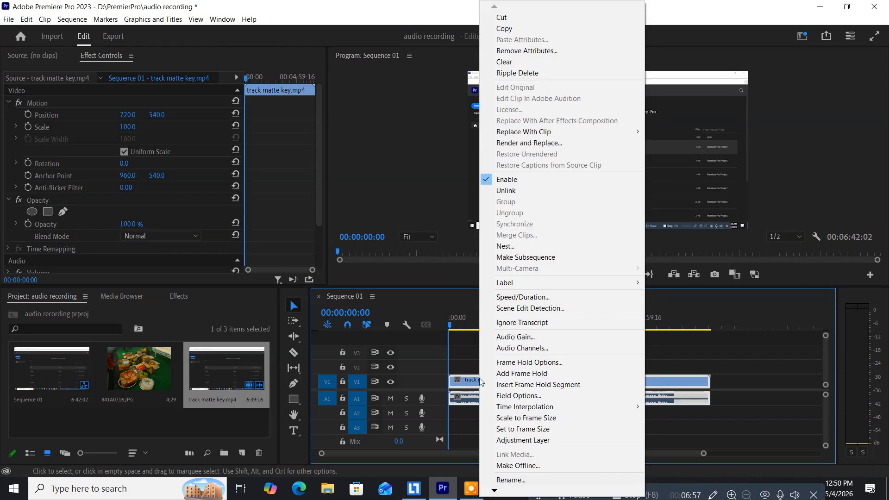
{"action": "left_click", "coordinate": [511, 192]}
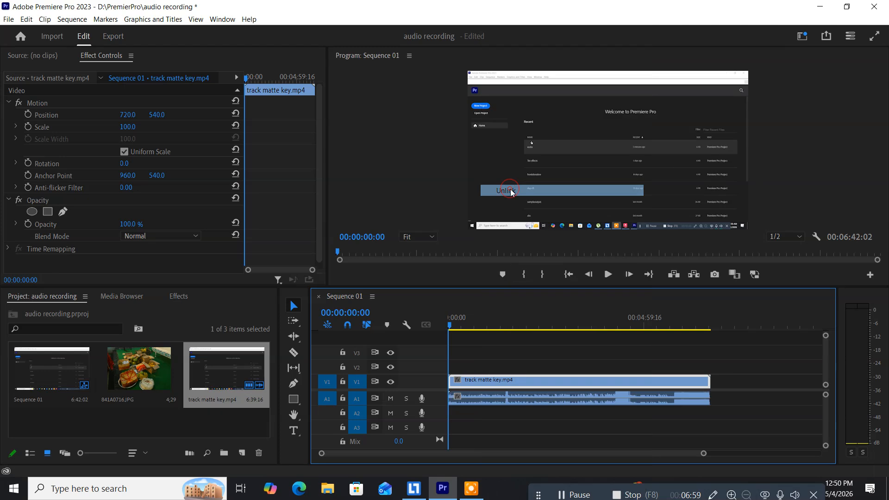
{"action": "left_click", "coordinate": [479, 413]}
{"action": "left_click", "coordinate": [488, 397]}
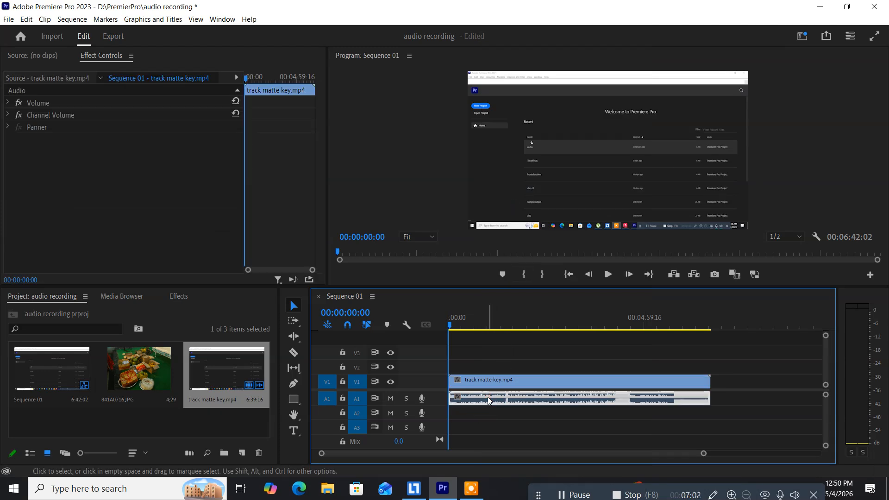
{"action": "key", "text": "Delete"}
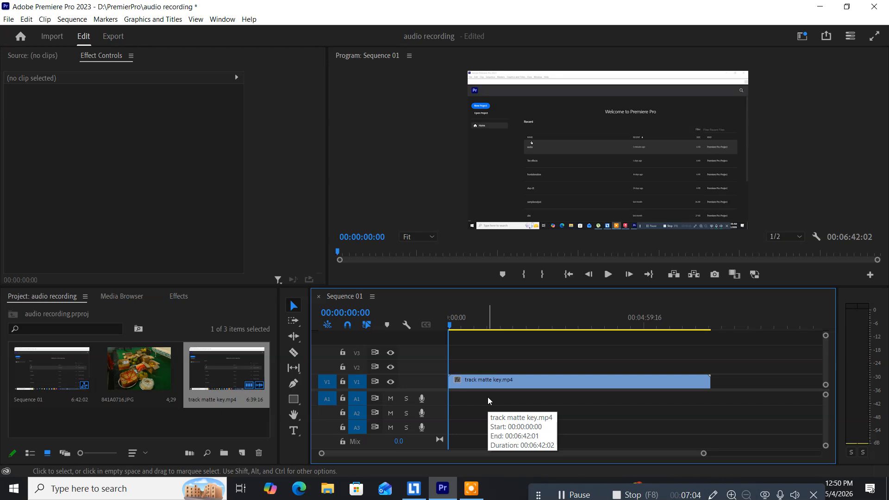
Record a voice-over about 2 minutes 10 seconds long on track A1 and play back its first 21 seconds or so
{"action": "left_click", "coordinate": [421, 399]}
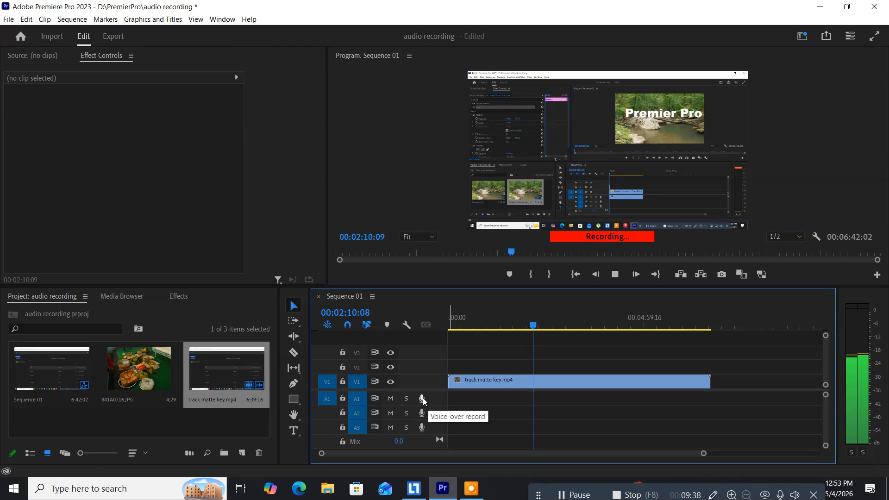
{"action": "left_click", "coordinate": [422, 398]}
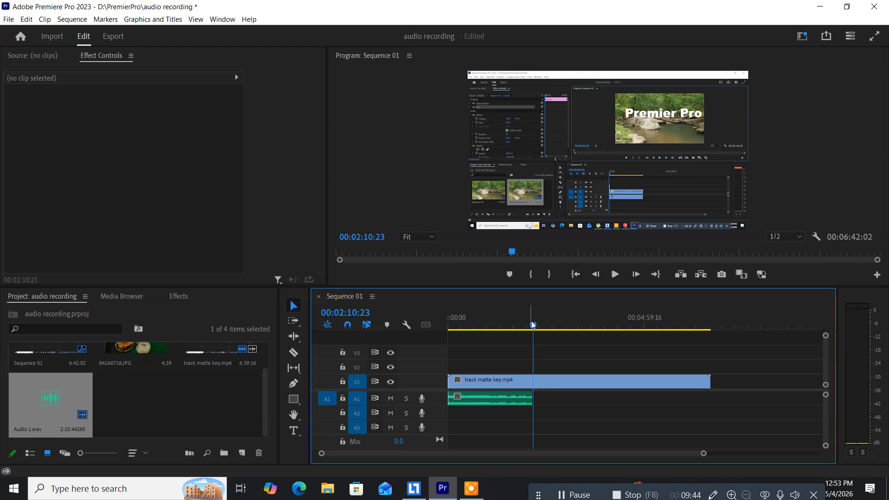
{"action": "left_click_drag", "start_coordinate": [532, 324], "coordinate": [417, 329]}
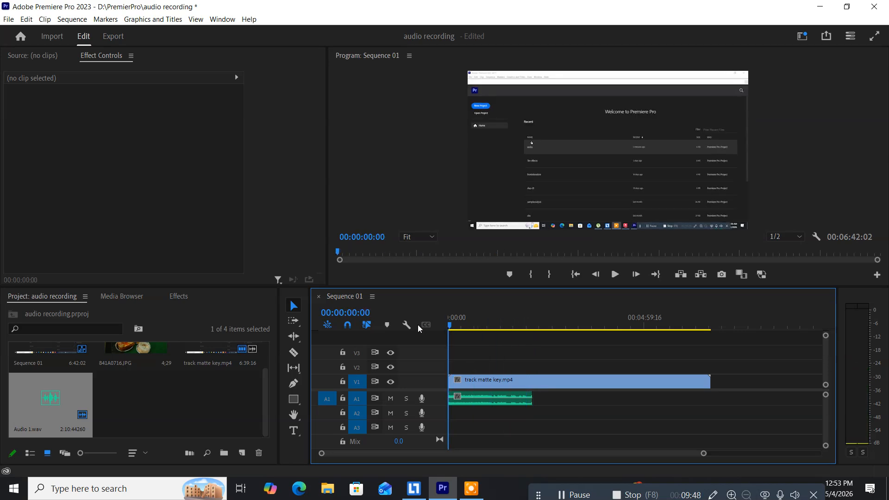
{"action": "key", "text": "space"}
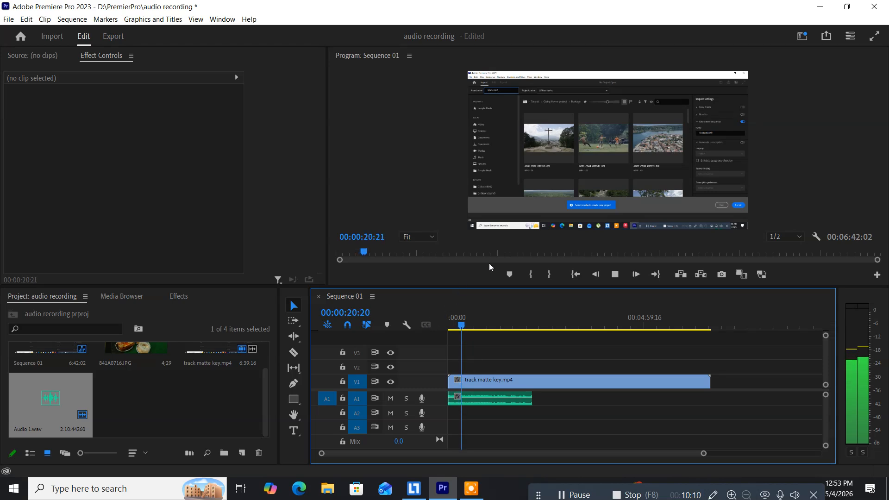
{"action": "key", "text": "space"}
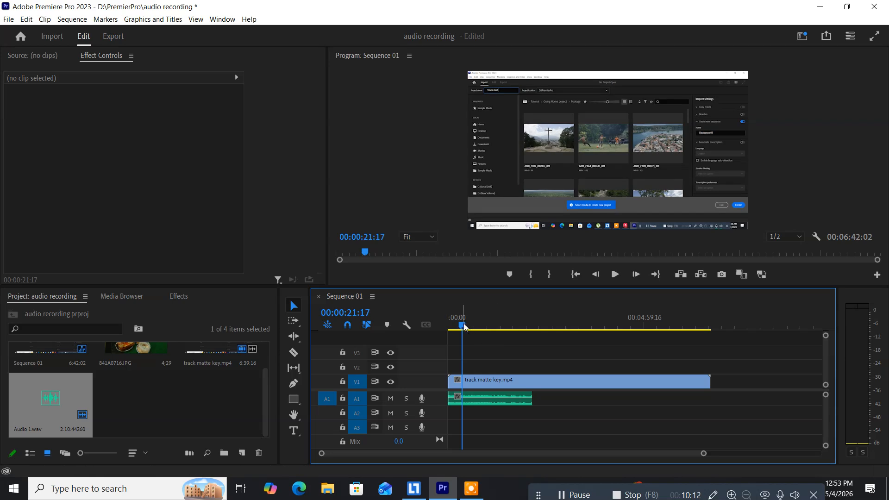
Split the video clip on V1 at 00:02:08:09, near the end of the voice-over, and delete the remaining part
{"action": "left_click_drag", "start_coordinate": [471, 328], "coordinate": [532, 327]}
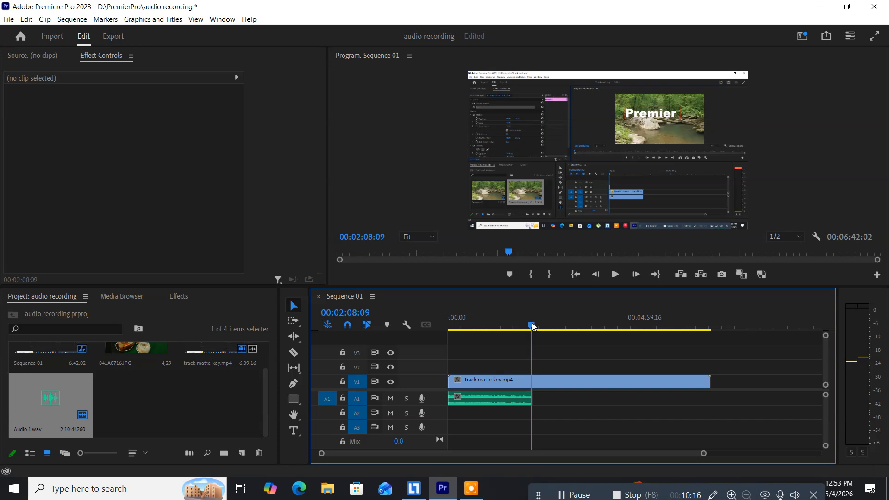
{"action": "left_click", "coordinate": [294, 354]}
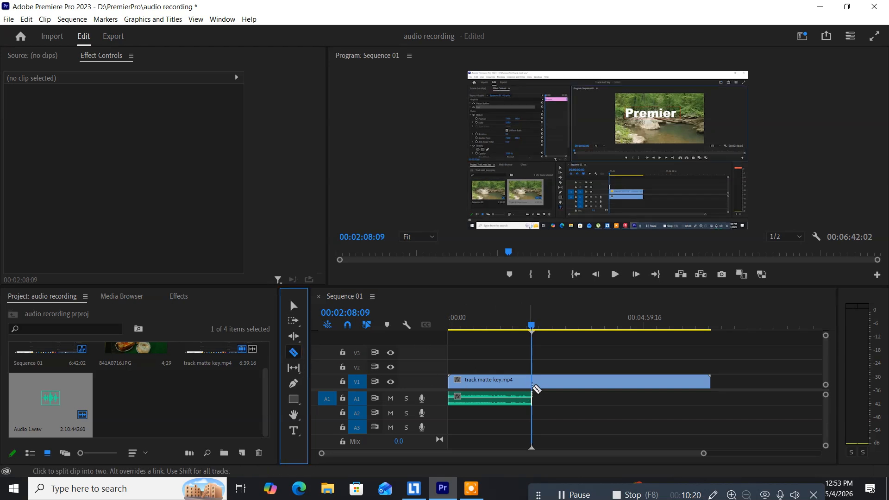
{"action": "left_click", "coordinate": [532, 382]}
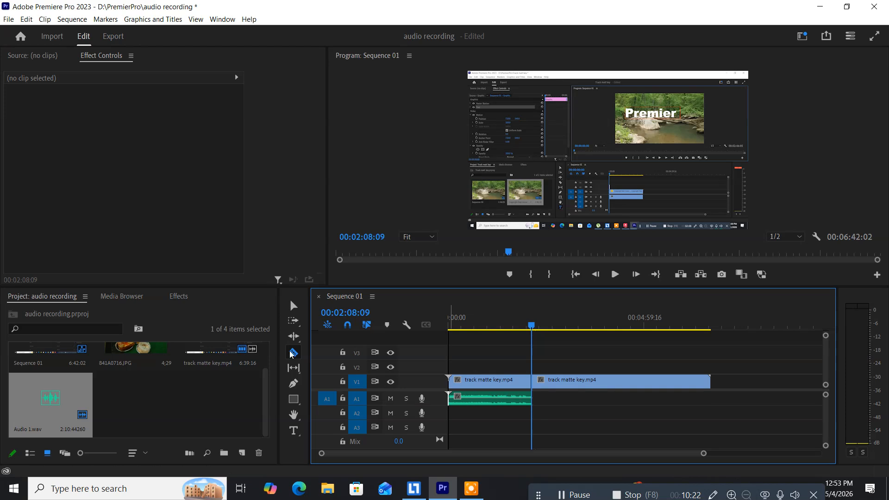
{"action": "left_click", "coordinate": [292, 305]}
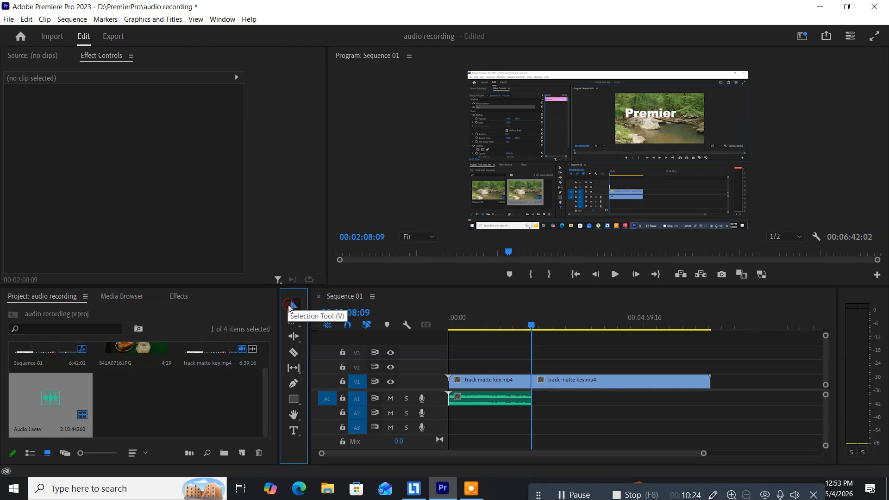
{"action": "left_click", "coordinate": [563, 384]}
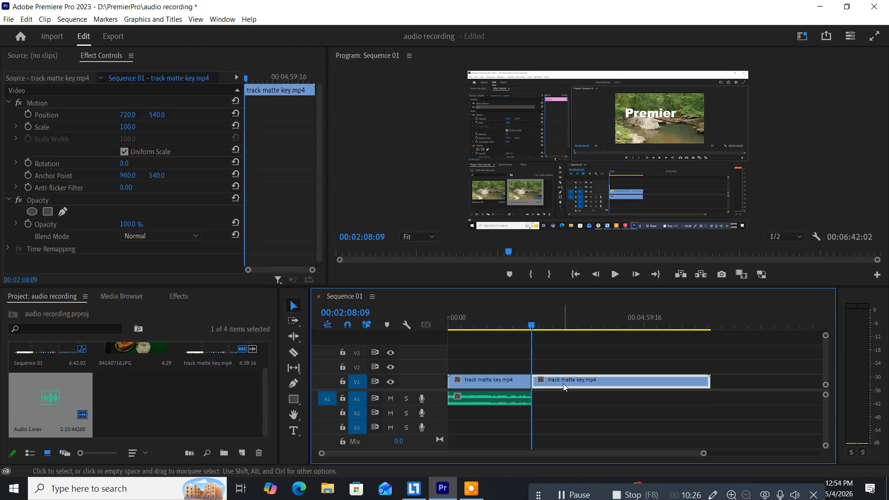
{"action": "key", "text": "Delete"}
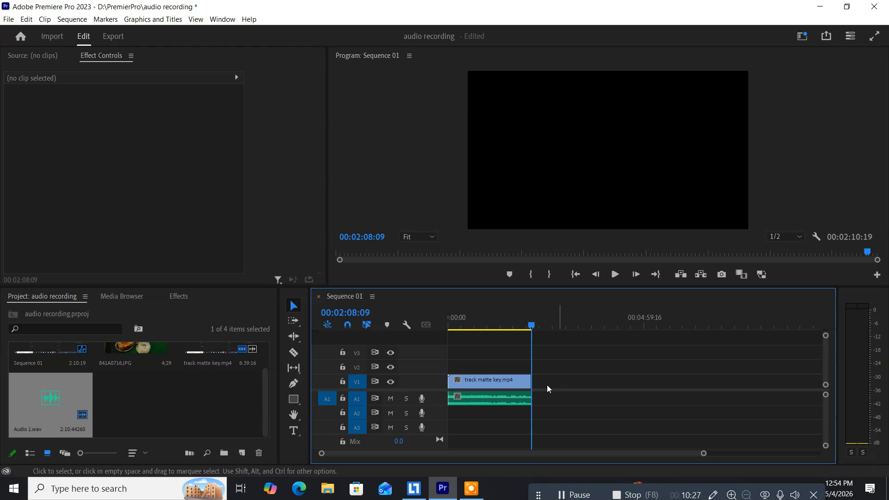
Return the playhead to the start of Sequence 01 and bring up the media export settings
{"action": "left_click", "coordinate": [526, 323]}
{"action": "left_click_drag", "start_coordinate": [519, 328], "coordinate": [442, 320]}
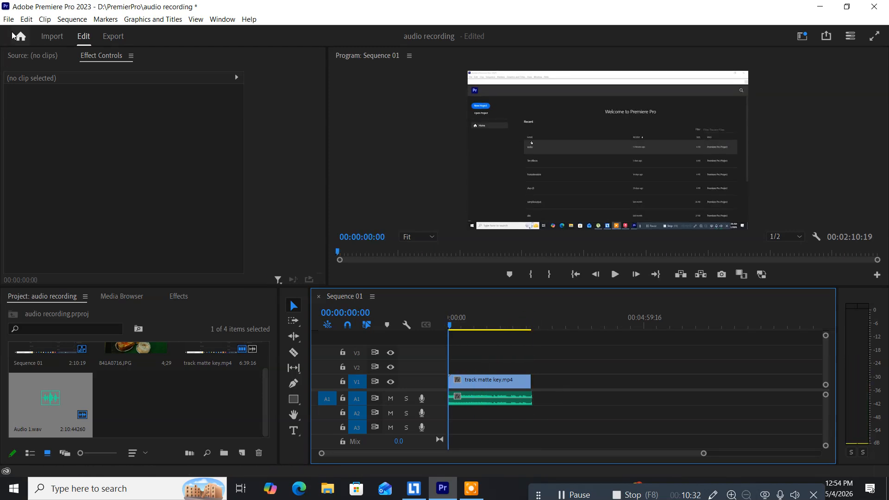
{"action": "left_click", "coordinate": [10, 20]}
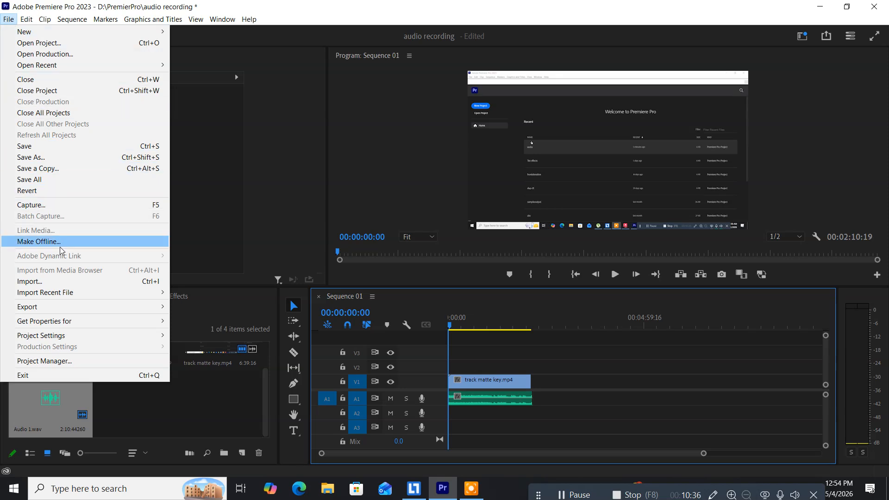
{"action": "mouse_move", "coordinate": [54, 307]}
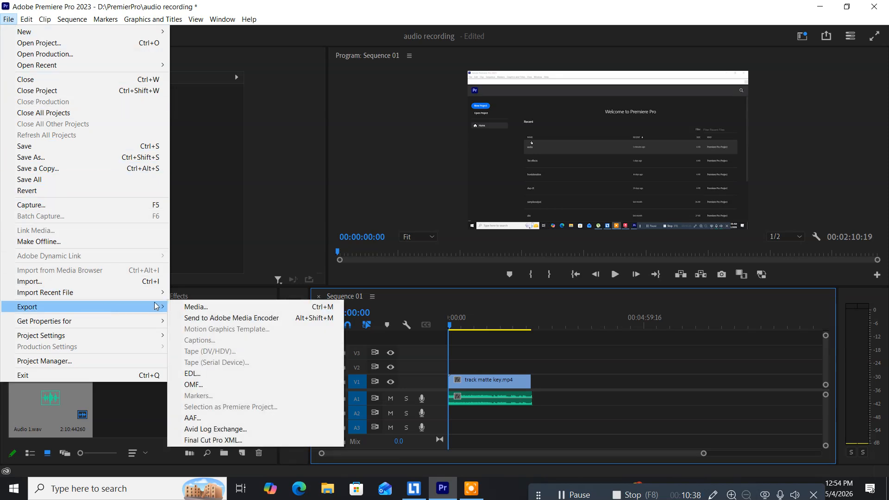
{"action": "left_click", "coordinate": [212, 305]}
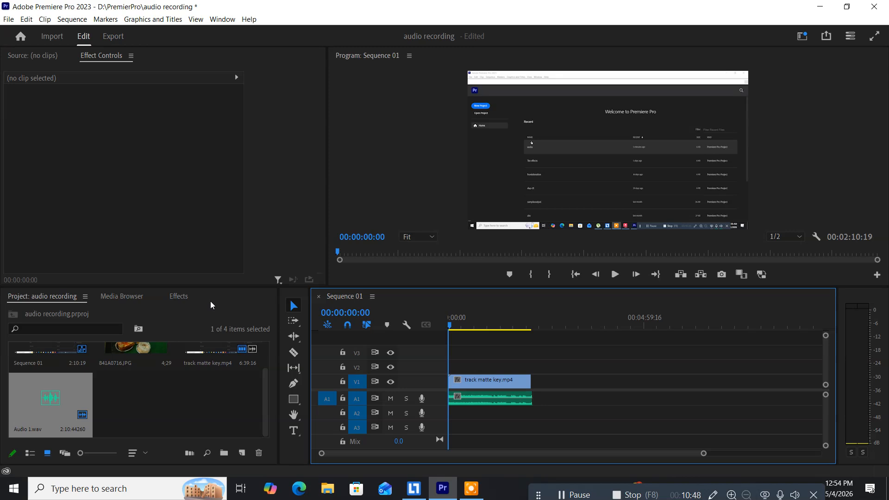
{"action": "key", "text": "ctrl+m"}
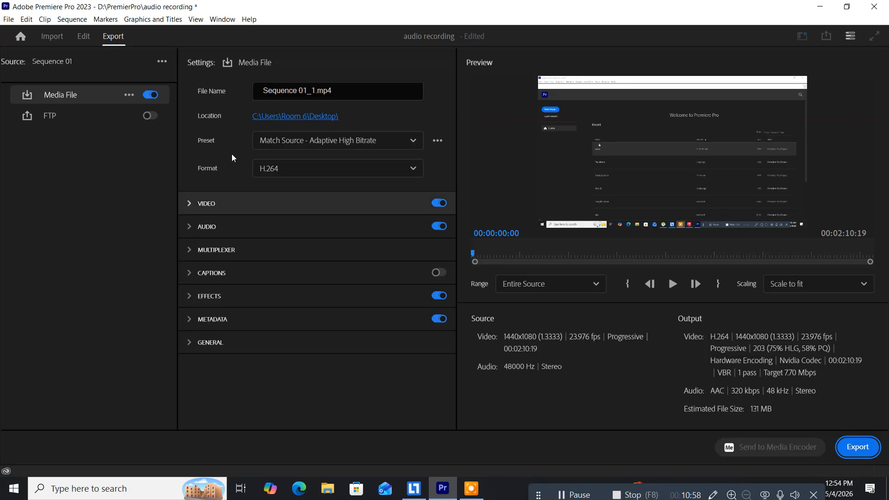
Export the sequence to the Desktop as an MP4 video file named Sequence 01_1
{"action": "left_click", "coordinate": [301, 118]}
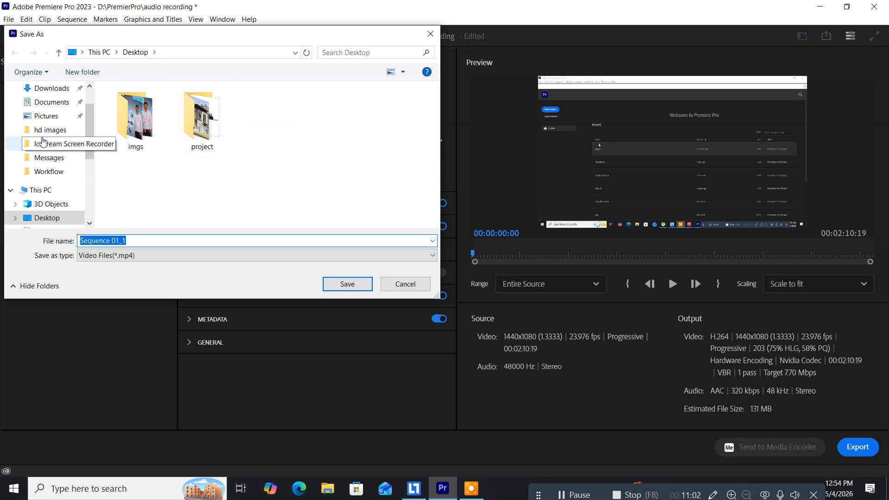
{"action": "scroll", "coordinate": [46, 142], "scroll_direction": "up", "scroll_amount": 1}
{"action": "left_click", "coordinate": [48, 112]}
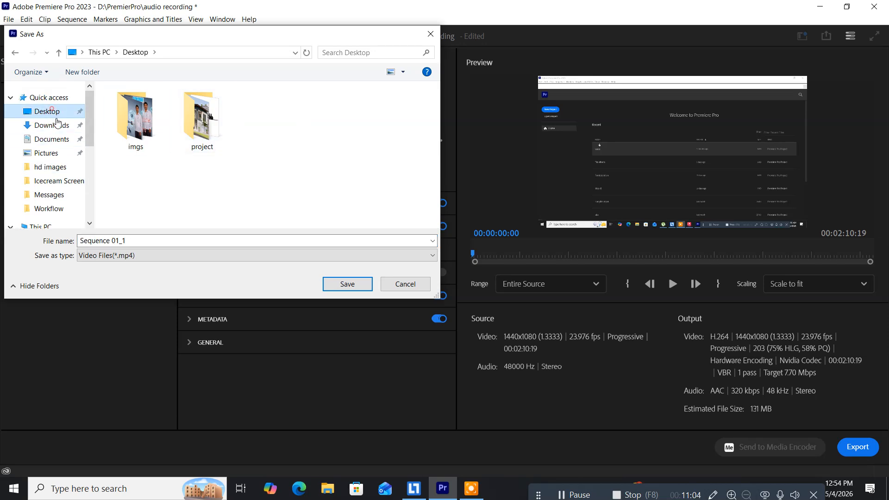
{"action": "left_click", "coordinate": [144, 237]}
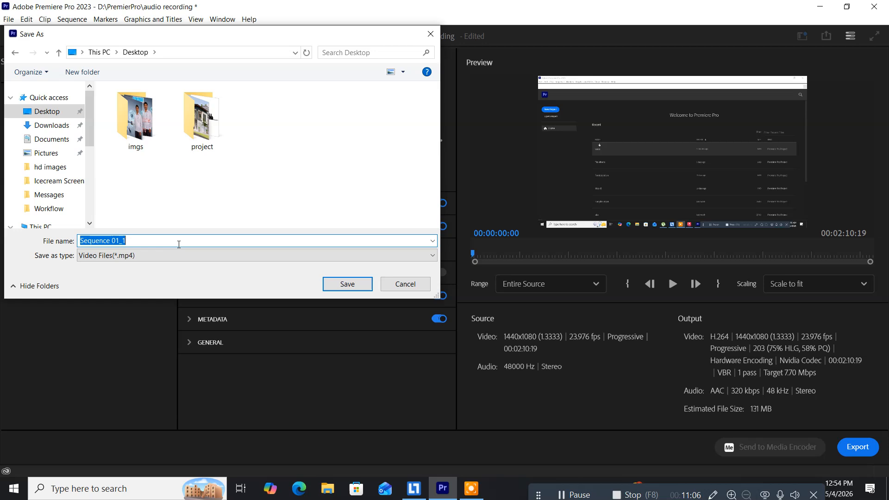
{"action": "left_click", "coordinate": [329, 284]}
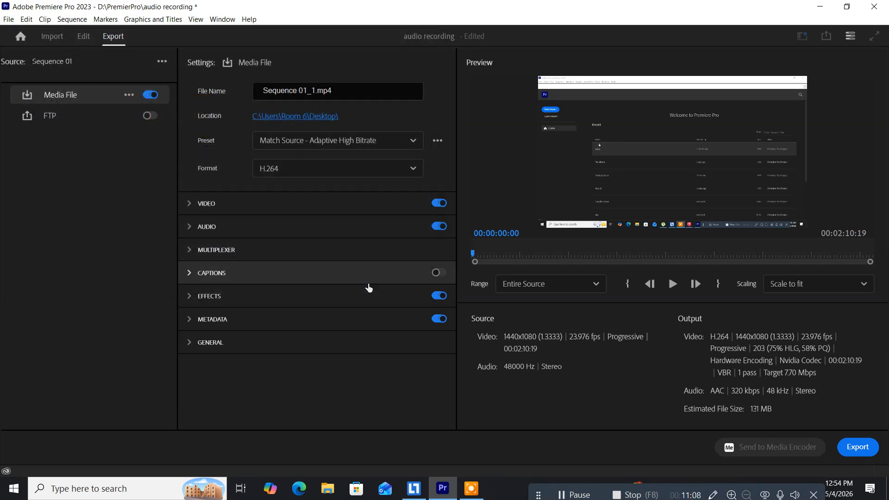
{"action": "left_click", "coordinate": [863, 451]}
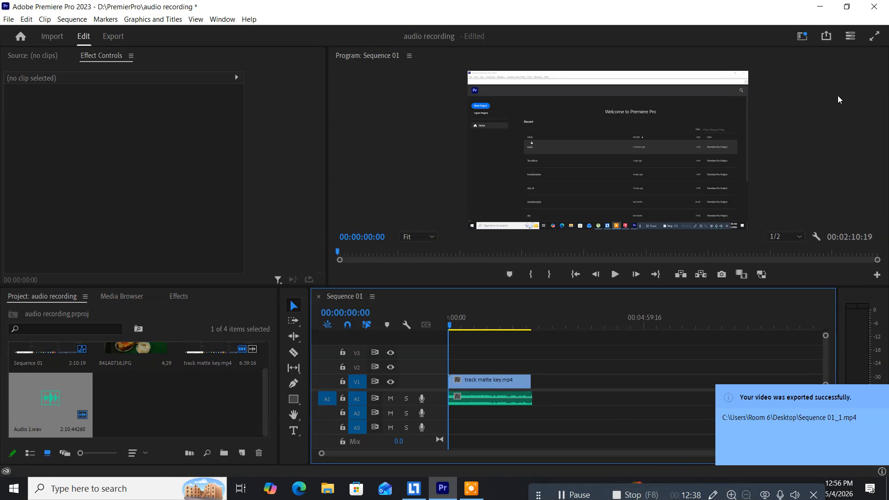
Exit Premiere Pro, play the exported Sequence 01_1 video from the desktop in VLC media player, and close the player
{"action": "left_click", "coordinate": [874, 6]}
{"action": "left_click", "coordinate": [446, 253]}
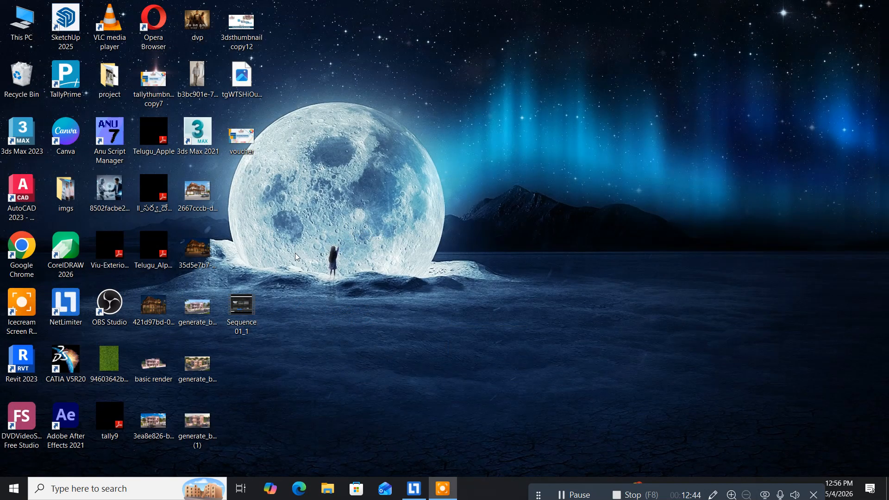
{"action": "right_click", "coordinate": [248, 311]}
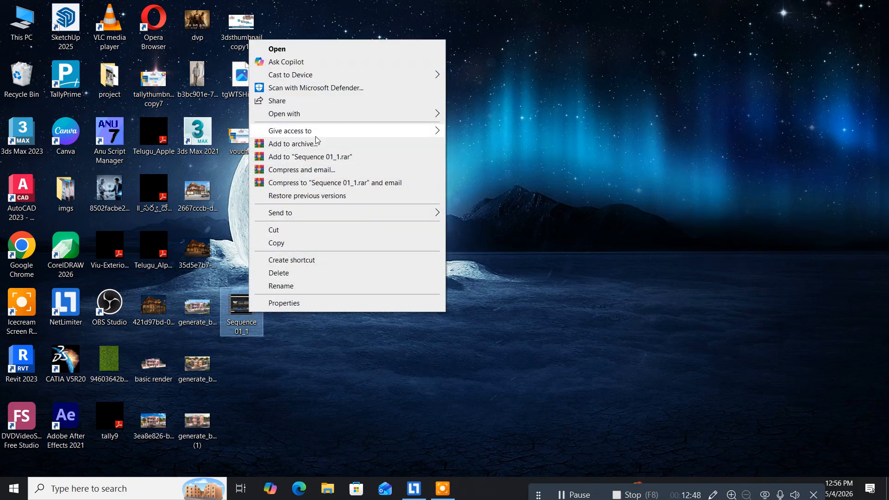
{"action": "mouse_move", "coordinate": [393, 116]}
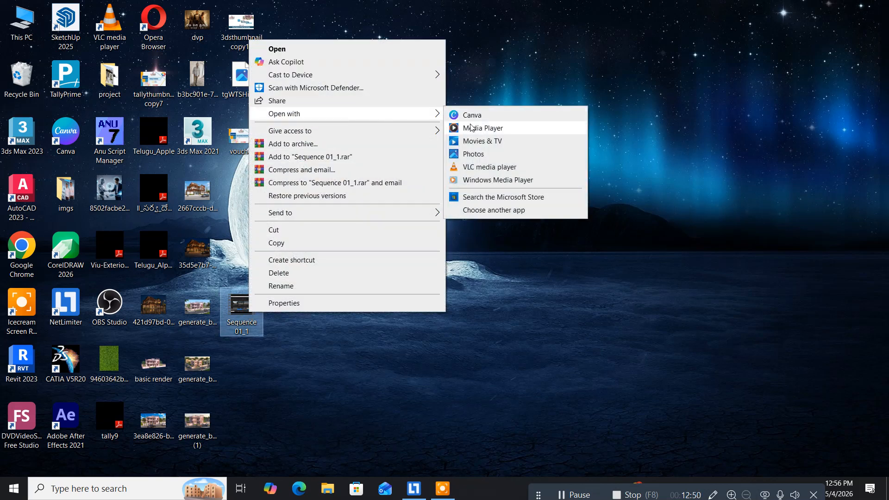
{"action": "left_click", "coordinate": [473, 168]}
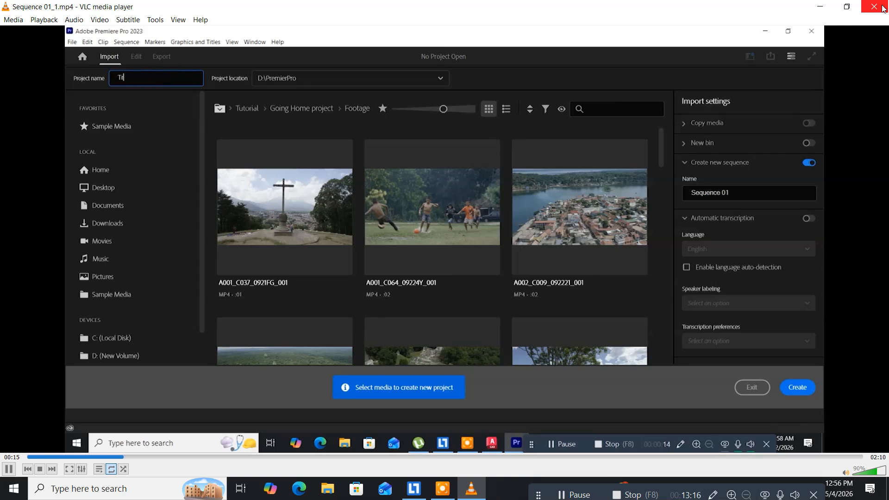
{"action": "left_click", "coordinate": [882, 8]}
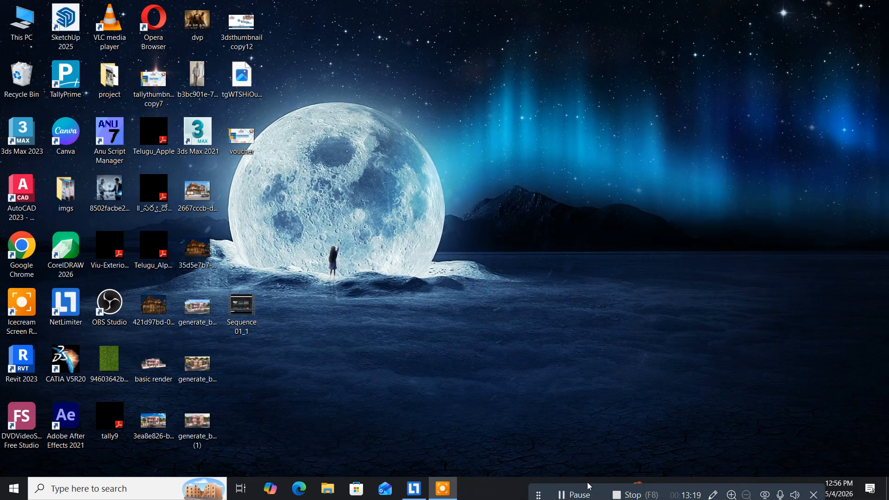